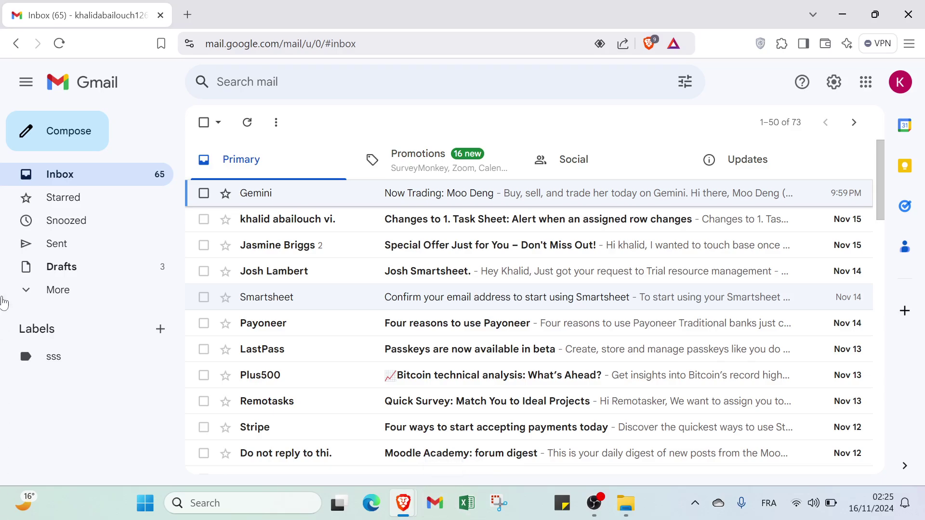
- Start a full-screen new message addressed to the contact's Gmail address
left_click(49, 126)
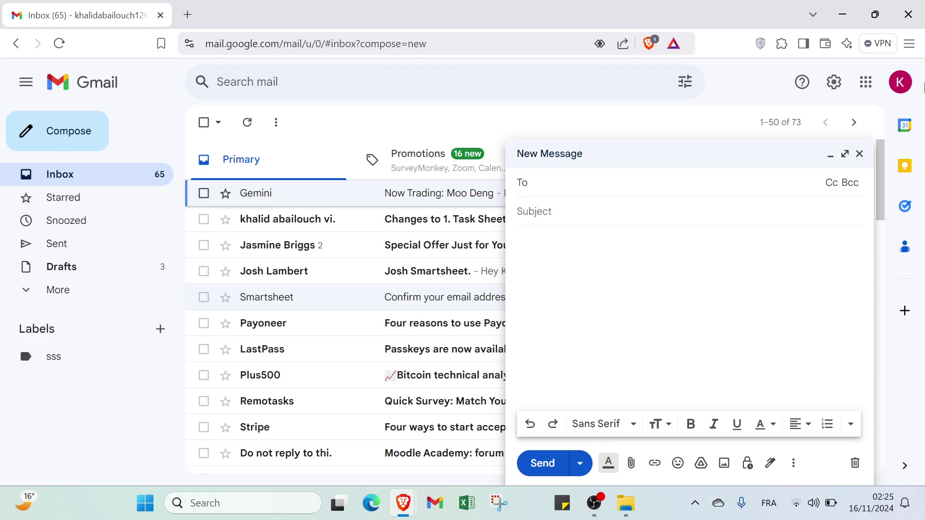
left_click(844, 154)
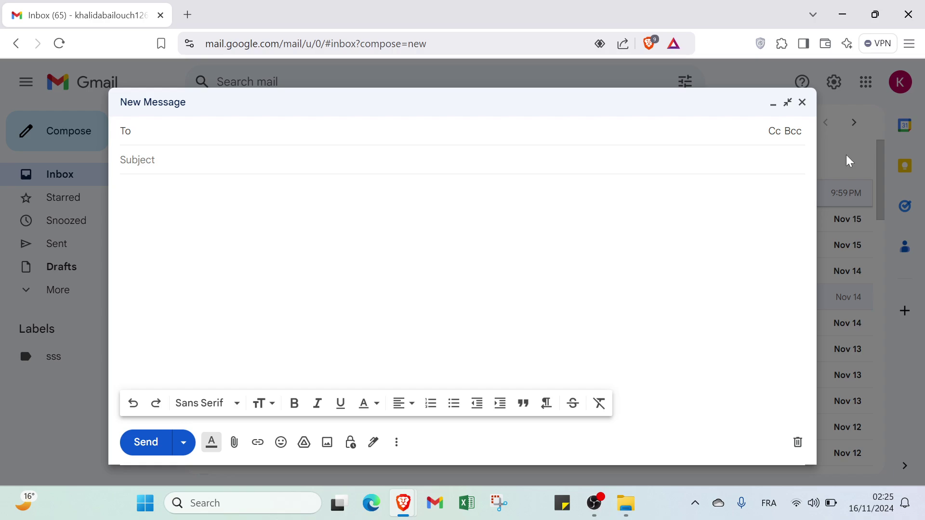
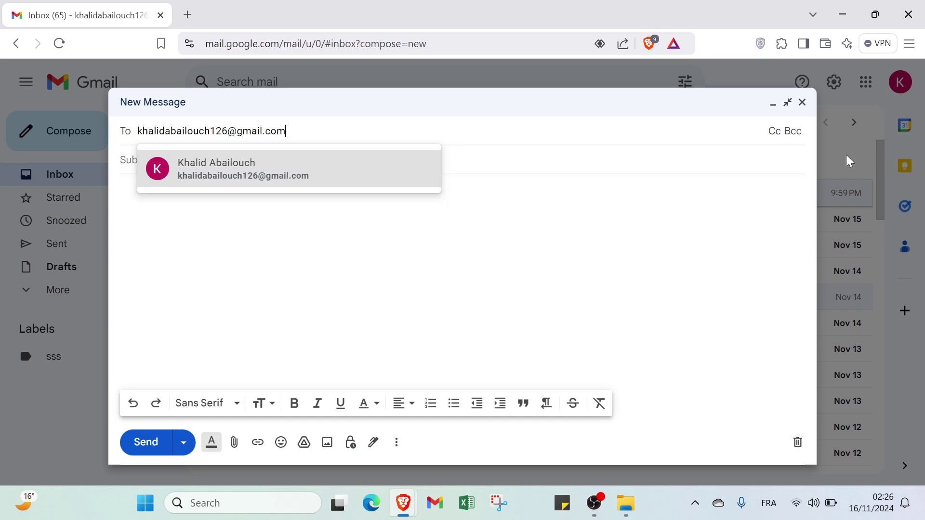
key("Tab")
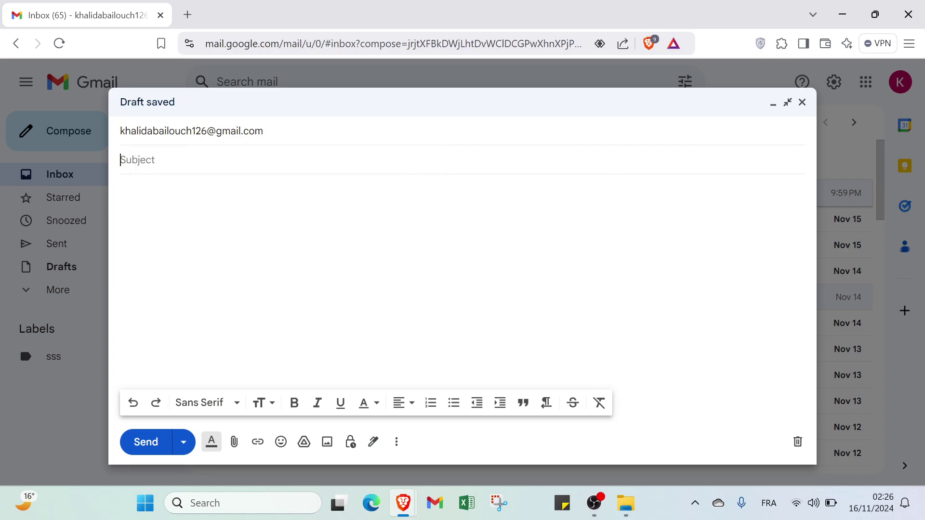
- Enter the subject 'asking for advices and get our responses', fixing the 'askin' typo
type("askin ")
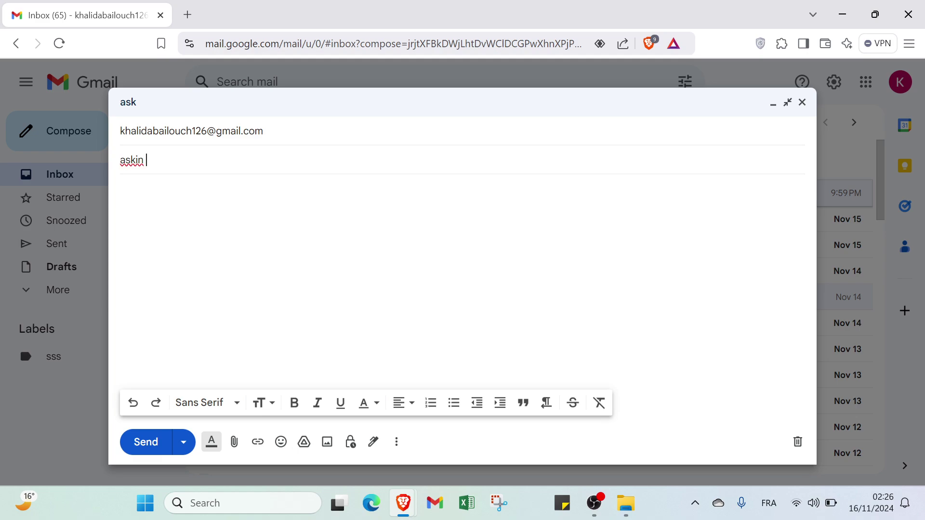
type("for advices")
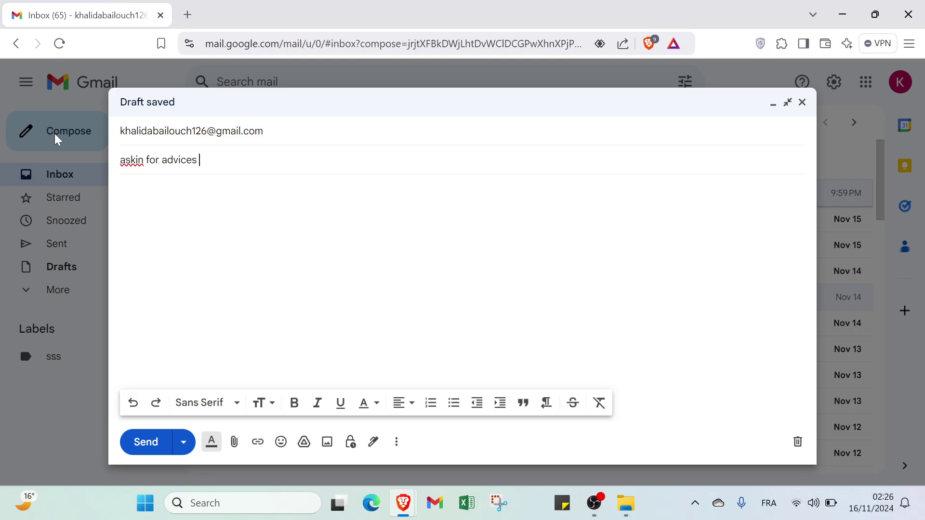
left_click(144, 160)
type("g")
left_click(147, 186)
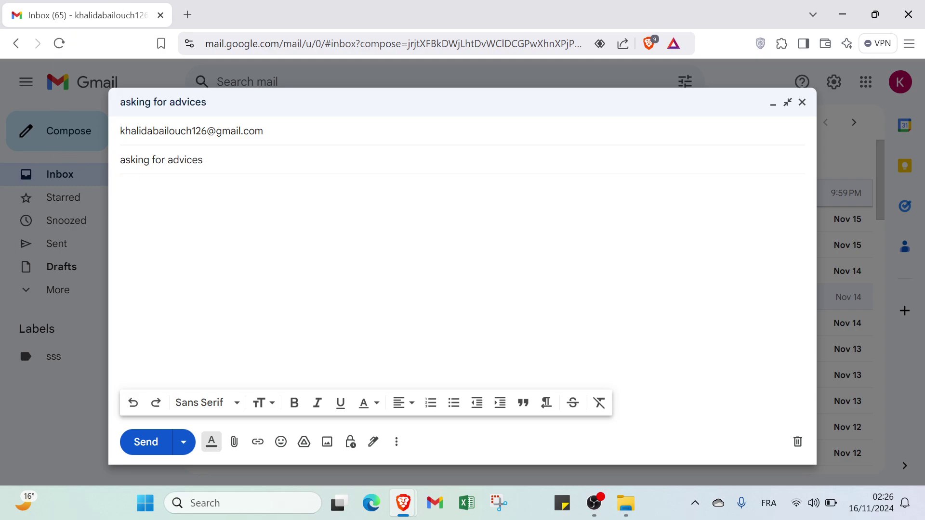
left_click(204, 161)
type("a")
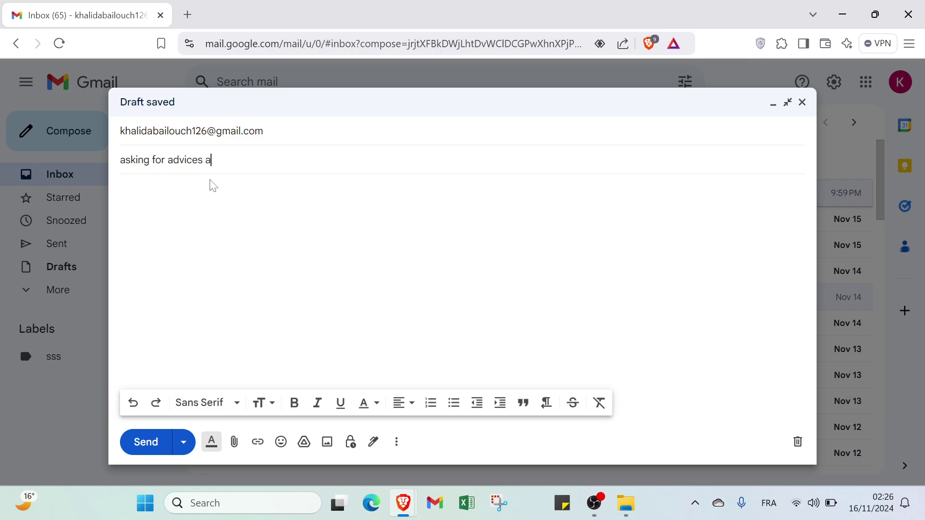
type("nd get ")
type("o")
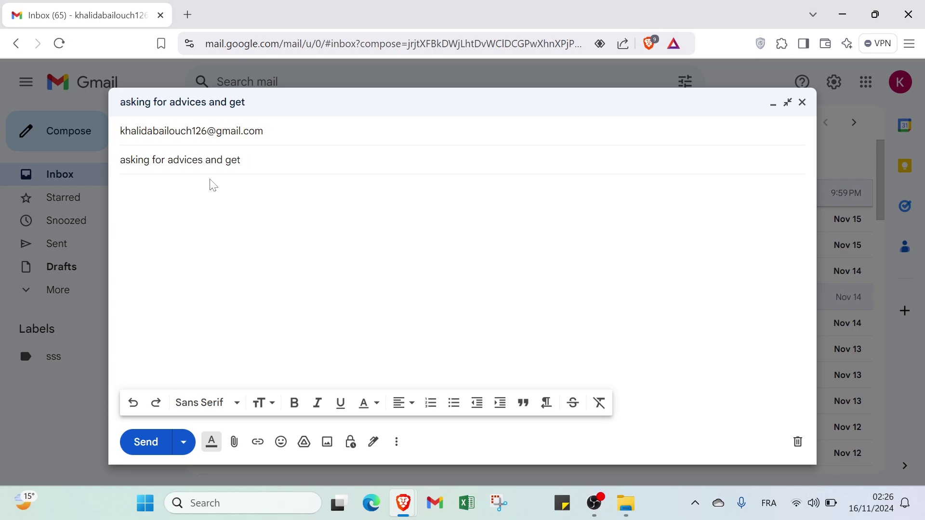
type("ur r")
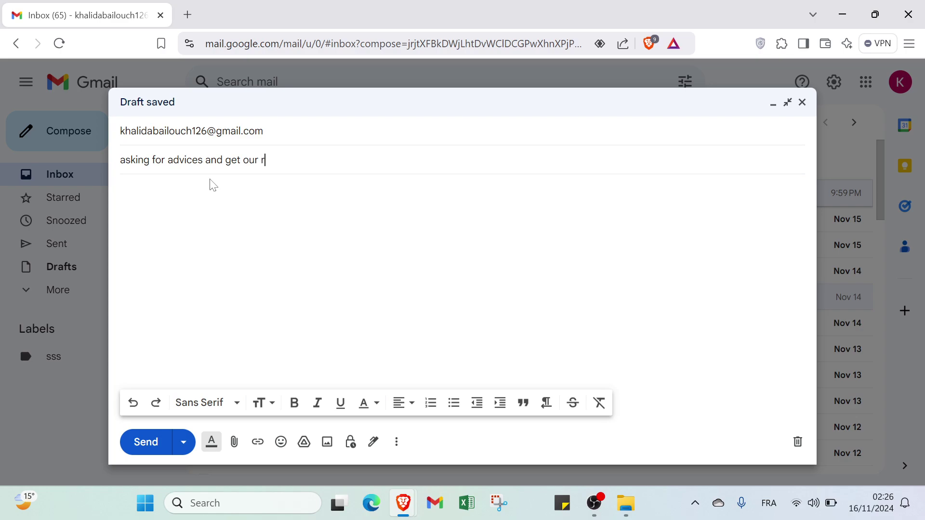
type("esponses")
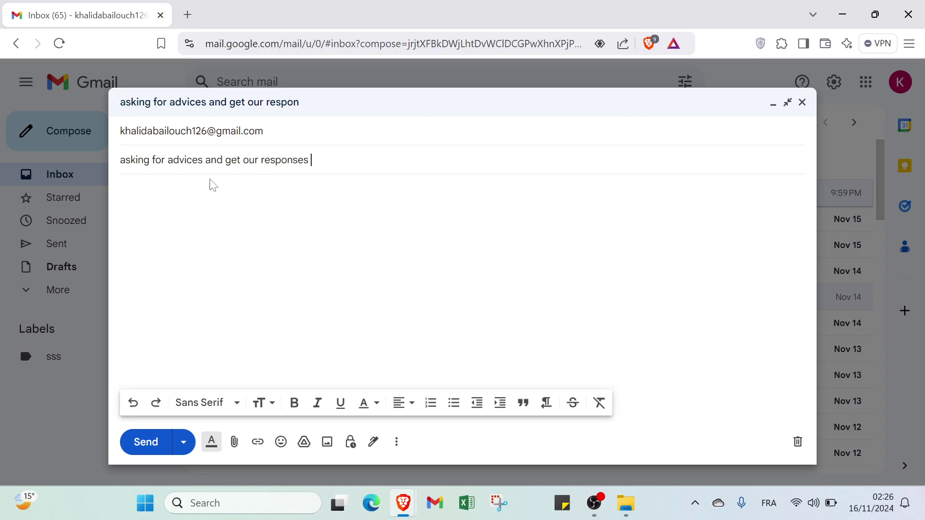
- Open the body's font list and close it without changing anything
left_click(214, 185)
left_click(213, 408)
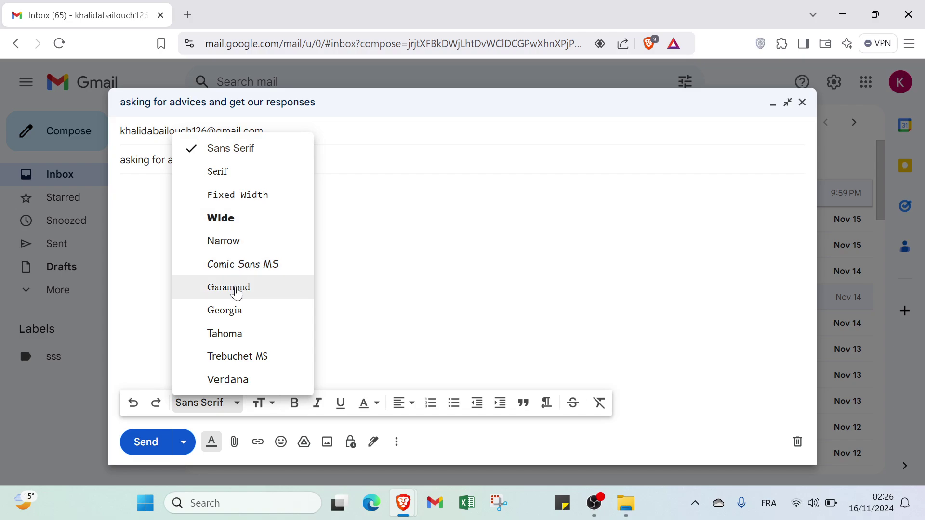
left_click(241, 316)
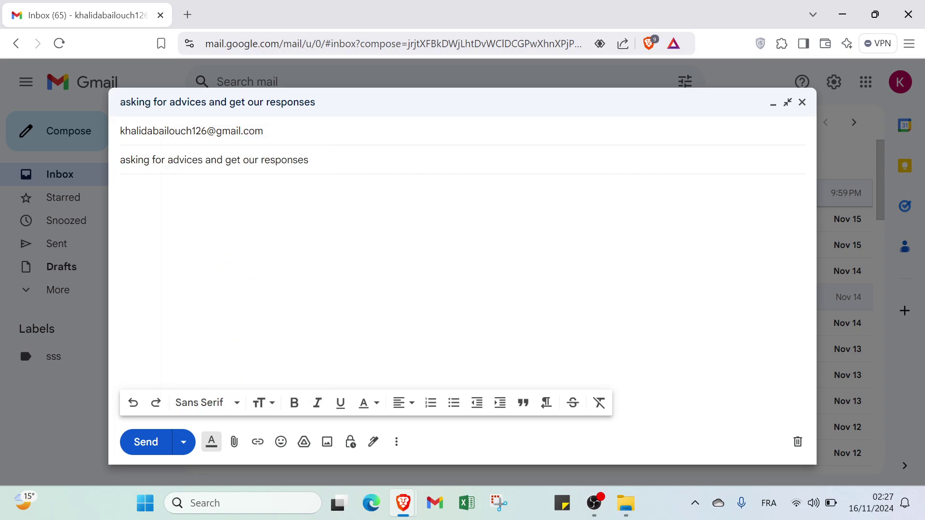
- Write the body greeting the best friend, hoping all is going well, and asking for advice
type("so hey m")
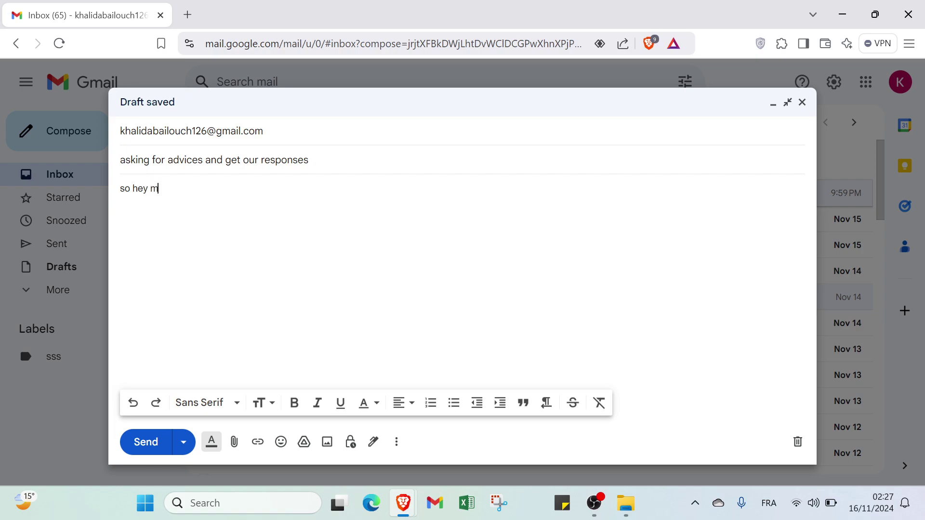
type("y best friend i ")
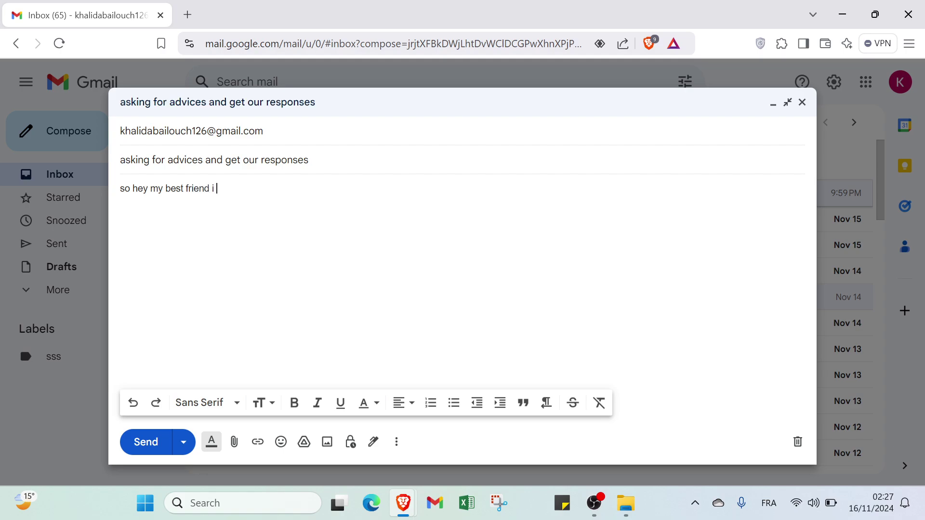
type("hope everything is doinf")
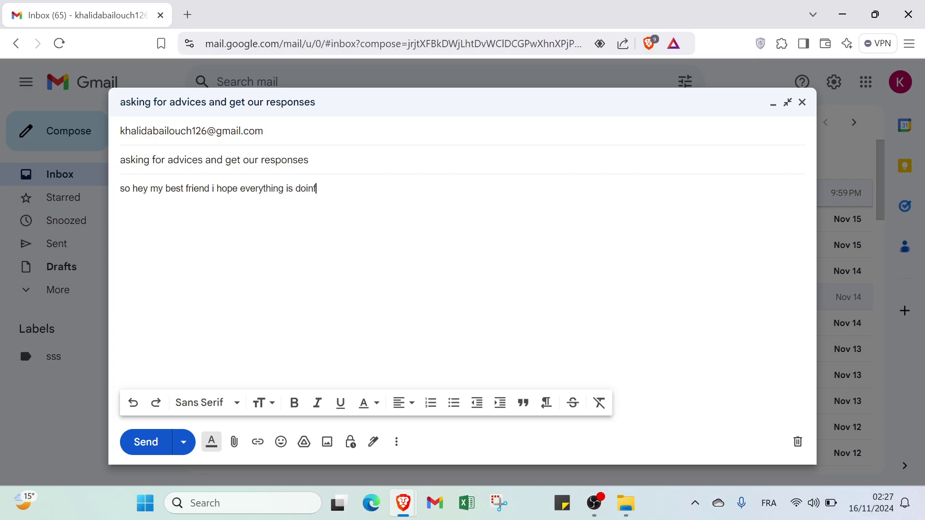
key("BackSpace")
type("g w")
key("Tab")
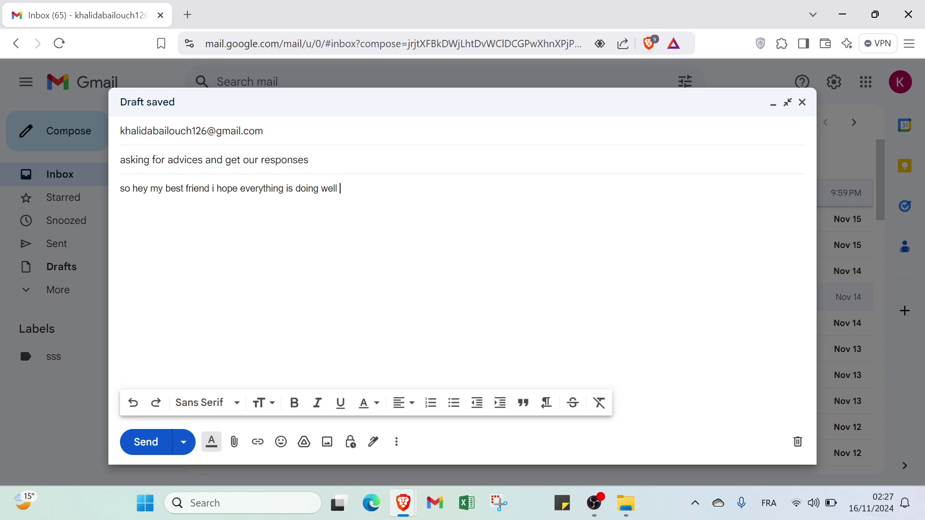
type("and i h")
key("BackSpace")
type("wanted")
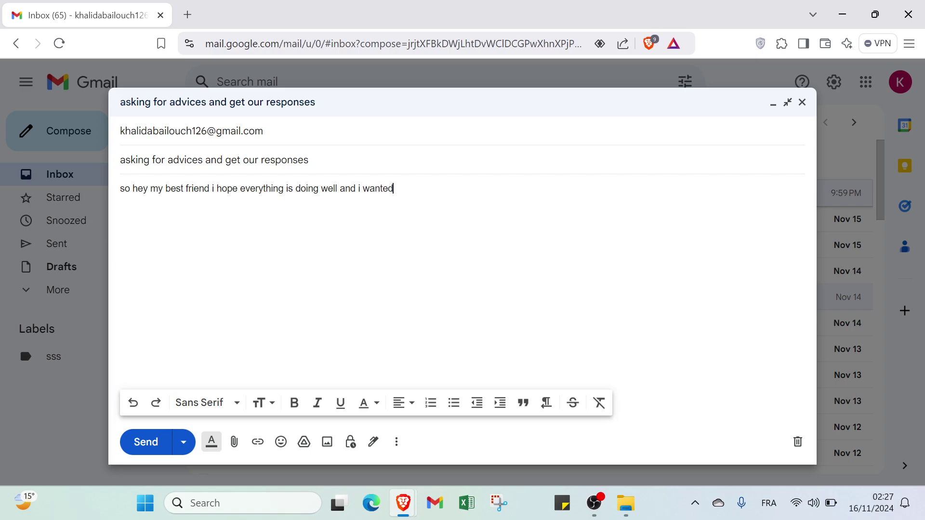
key("BackSpace")
key("BackSpace")
key("BackSpace")
key("BackSpace")
key("BackSpace")
key("BackSpace")
key("BackSpace")
type("m")
key("BackSpace")
type("just wanted your ad")
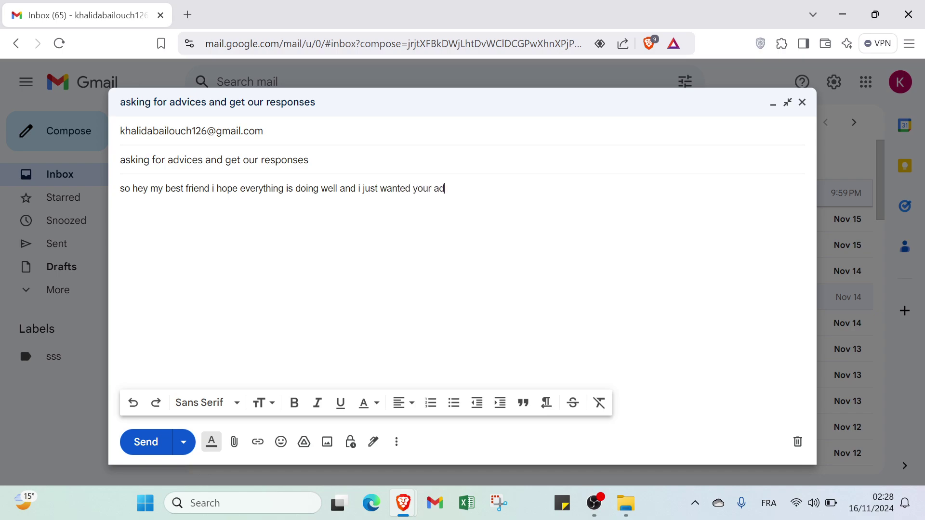
type("vices for a problem of m")
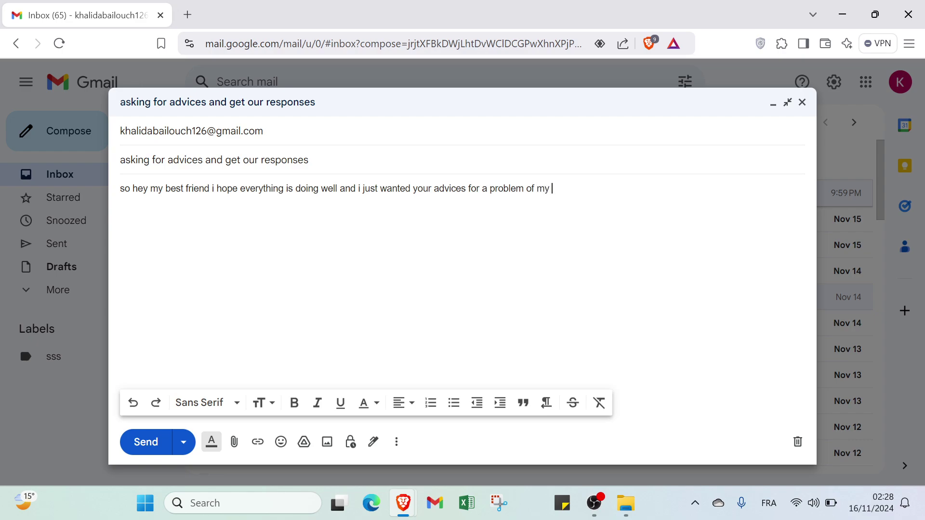
type("y")
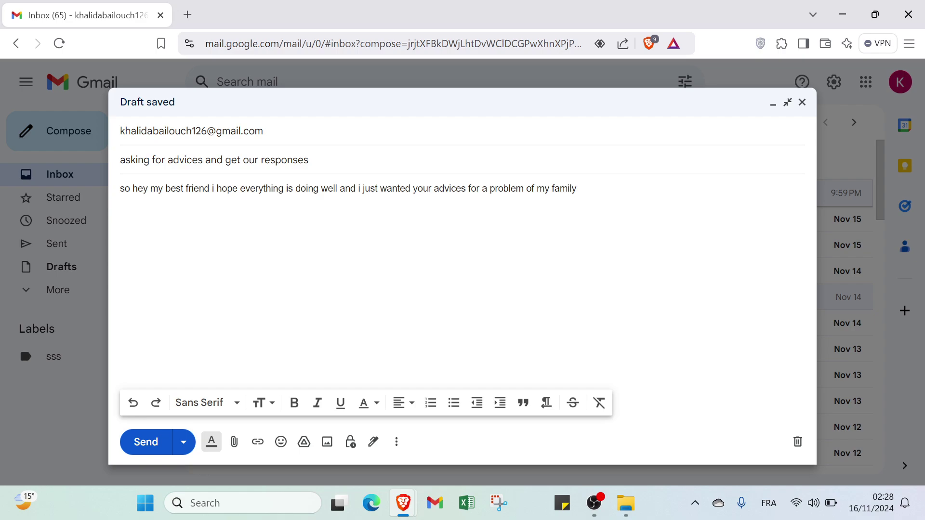
- Select the word 'hey' at the start of the body
key("shift+Right")
key("shift+Right")
key("shift+Right")
key("shift+Right")
key("Right")
key("ctrl+Left")
key("shift+Right")
key("shift+Right")
key("shift+Right")
key("Right")
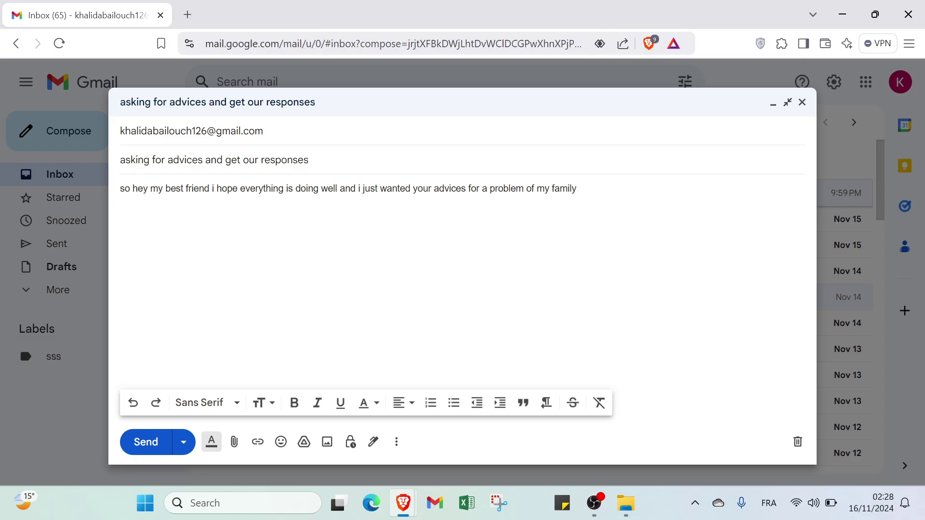
key("ctrl+Left")
key("shift+Right")
key("shift+Right")
key("shift+Right")
- Try the Wide font and Huge and Large sizes on 'hey', settling on Normal size
left_click(212, 403)
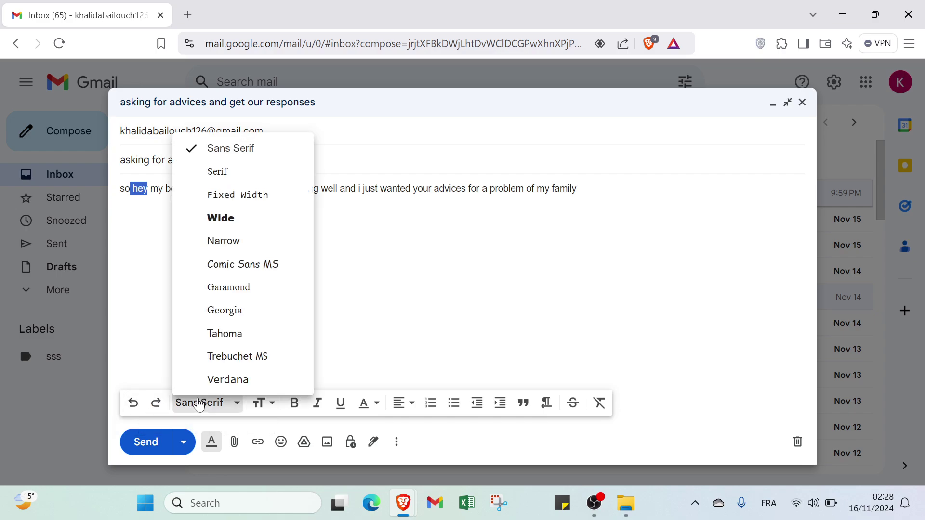
left_click(235, 224)
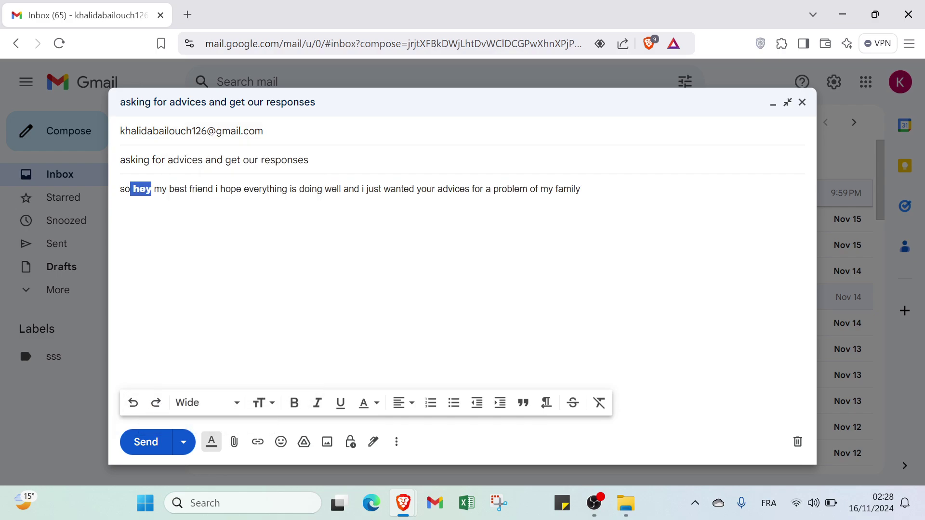
left_click(257, 403)
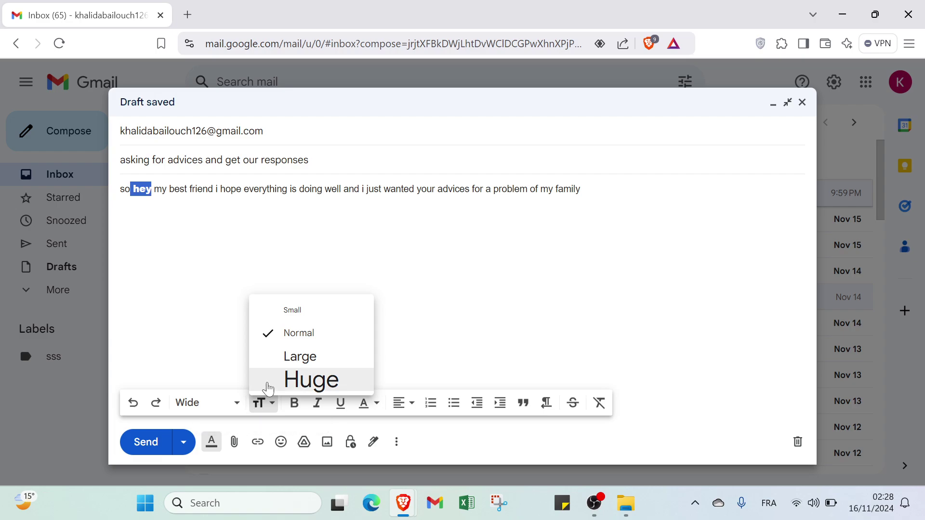
left_click(266, 381)
left_click(262, 407)
left_click(284, 357)
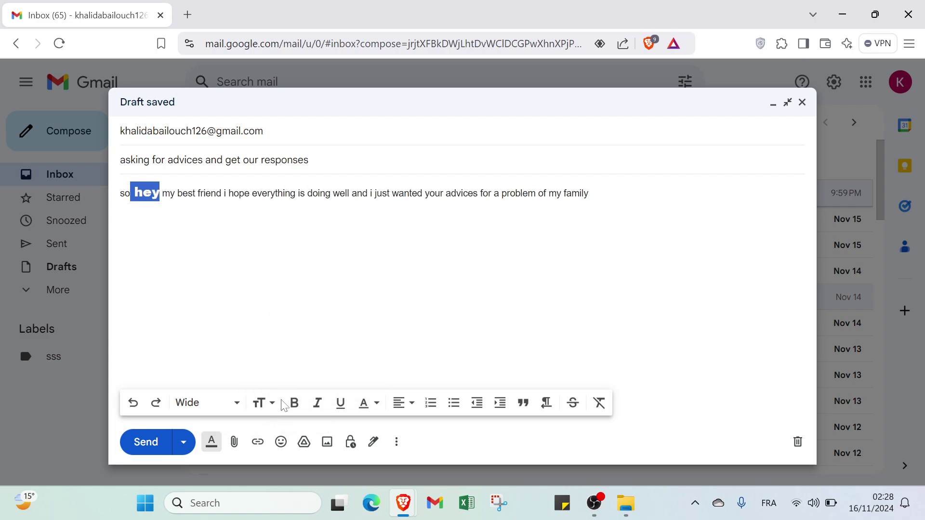
left_click(273, 410)
left_click(299, 333)
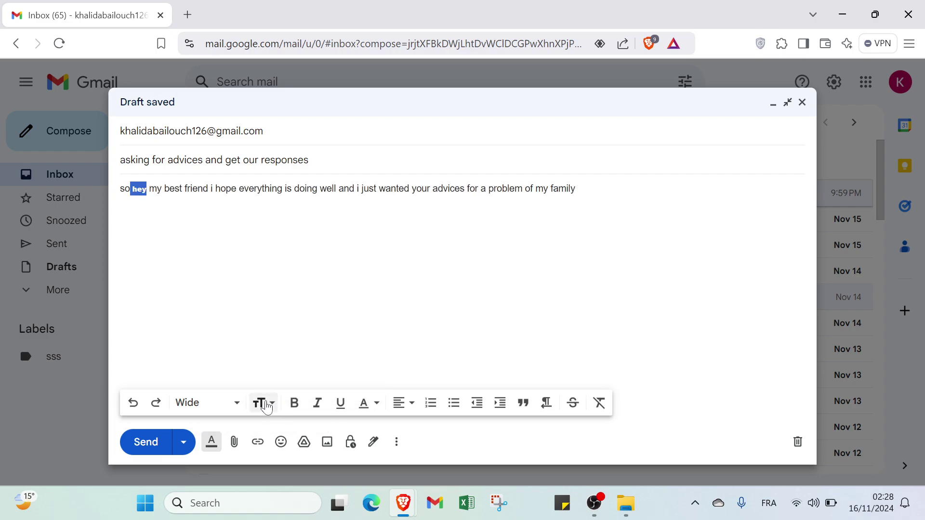
- Make 'hey' italic and underlined with a grey background and dark grey text
left_click(318, 403)
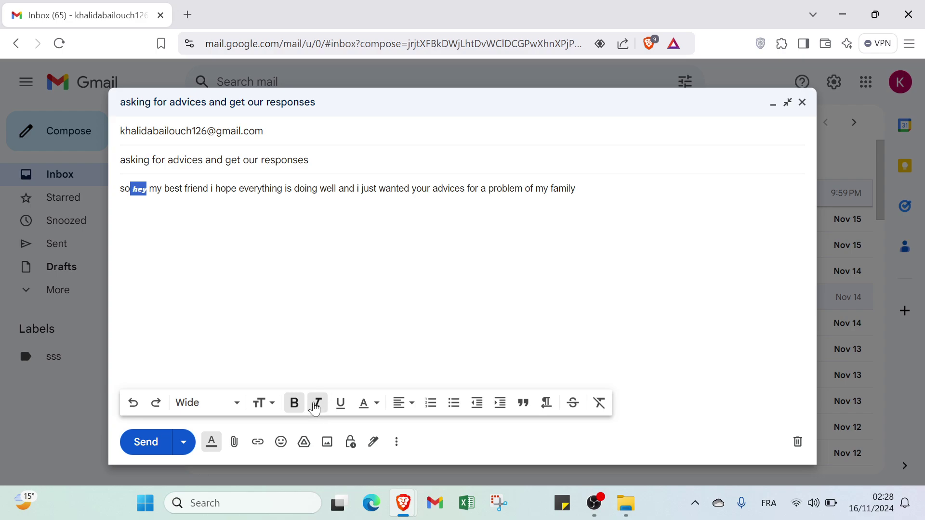
left_click(340, 404)
left_click(366, 405)
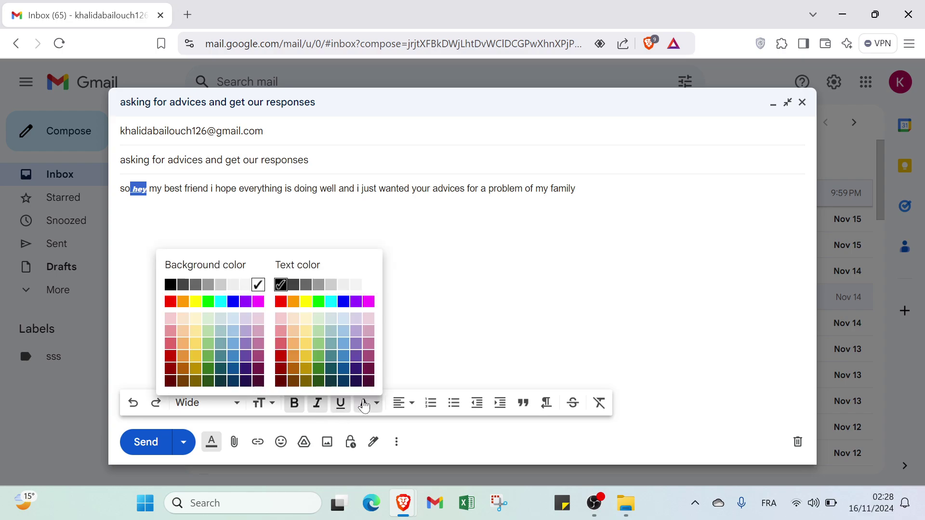
left_click(208, 285)
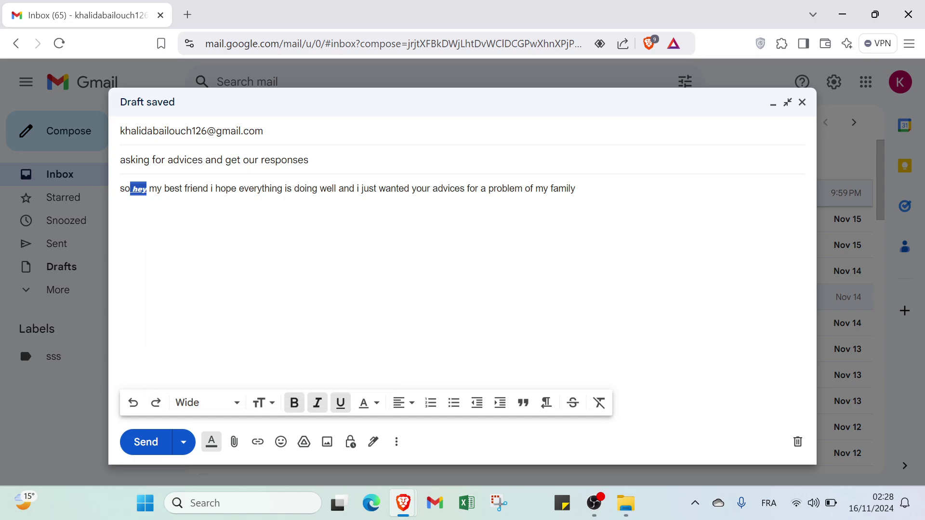
left_click(364, 403)
left_click(295, 285)
- Try left, centre and right alignment and a numbered list, then indent the line twice
left_click(393, 408)
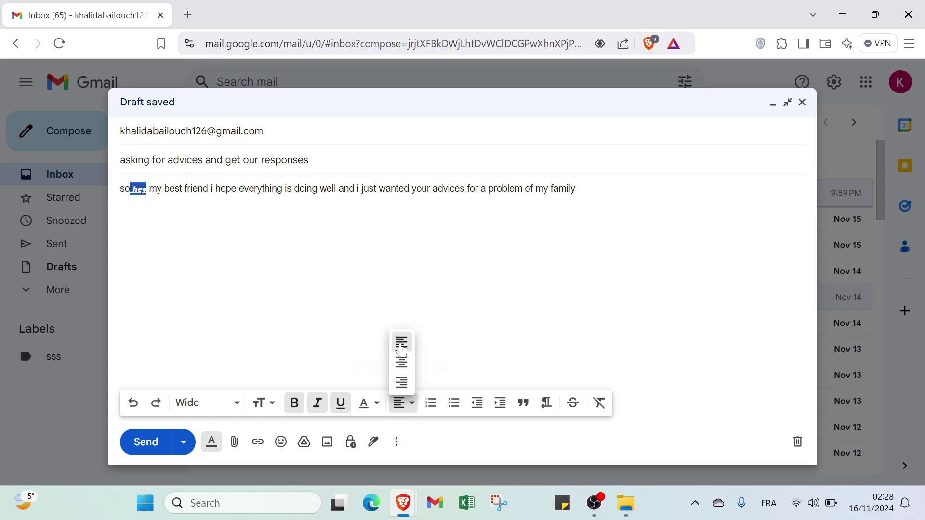
left_click(400, 337)
left_click(400, 404)
left_click(401, 362)
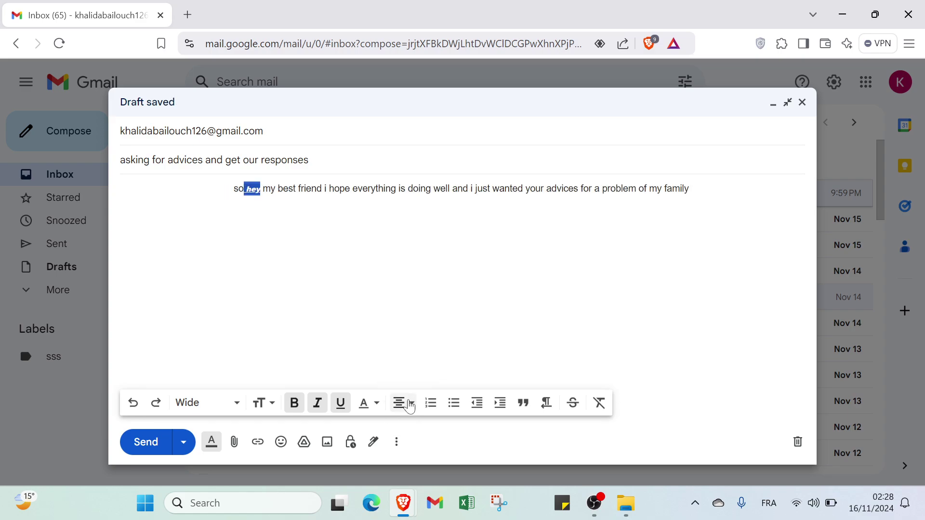
left_click(400, 404)
left_click(405, 384)
left_click(431, 403)
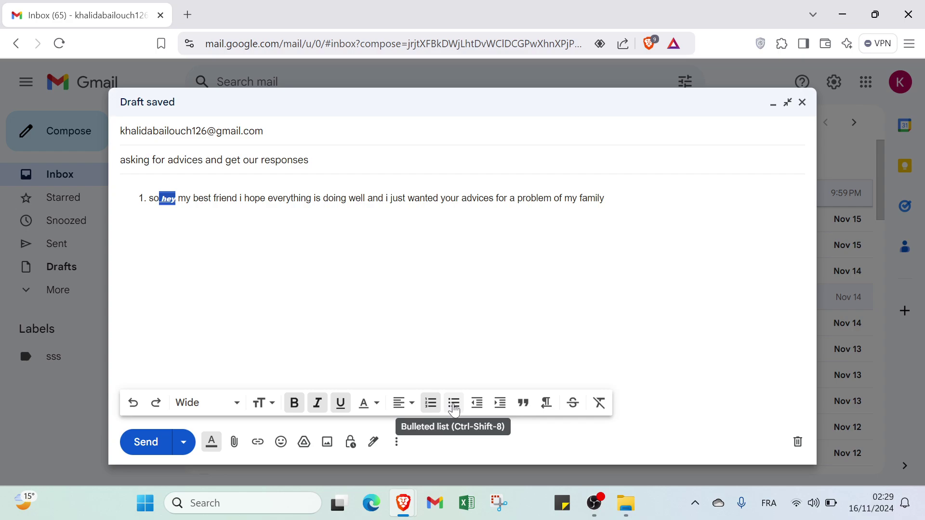
left_click(476, 407)
left_click(501, 407)
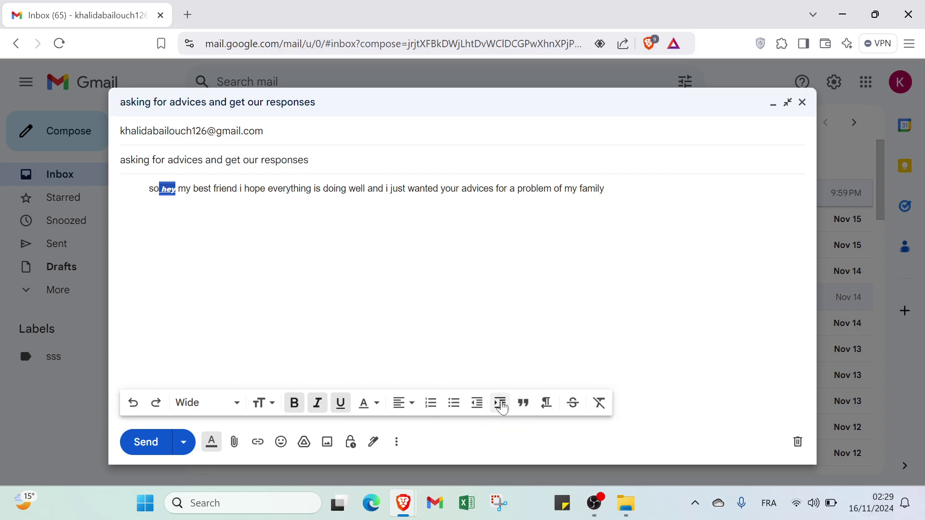
left_click(501, 407)
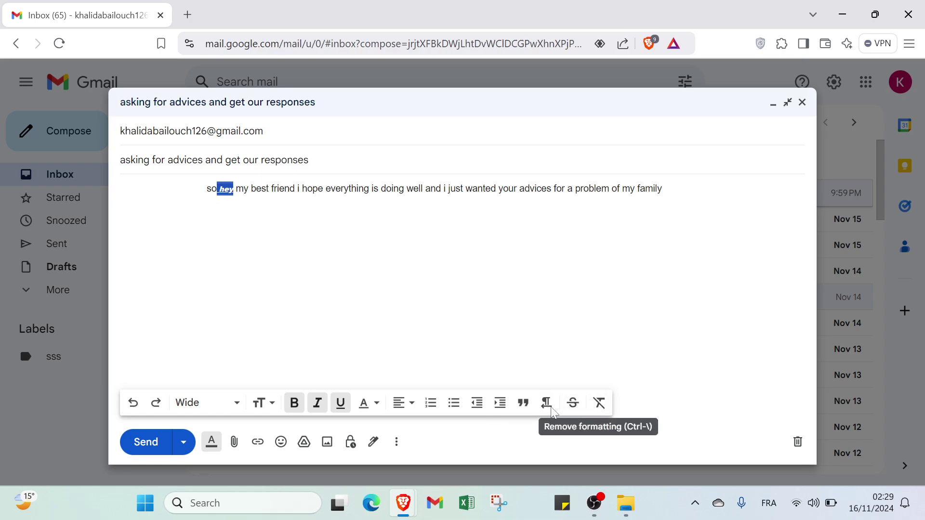
- Open Schedule send from the send options and close it without picking a time
left_click(188, 446)
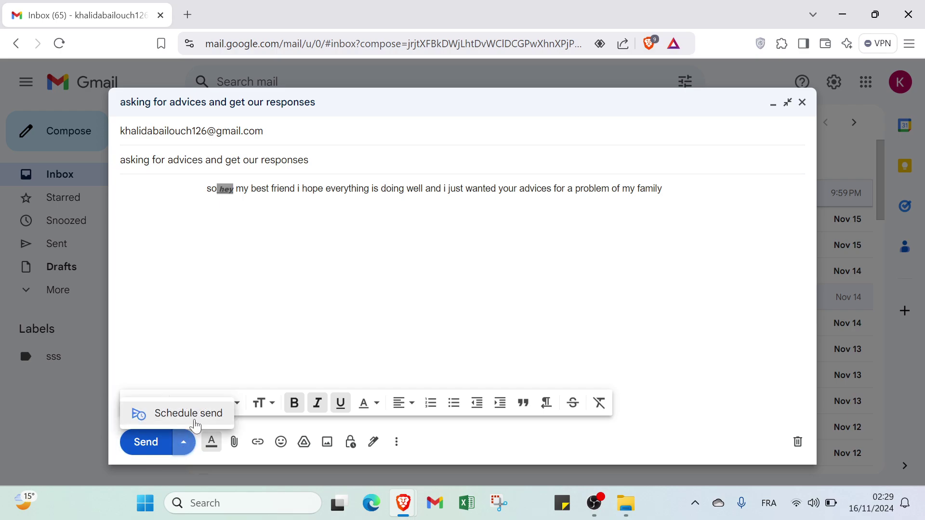
left_click(195, 414)
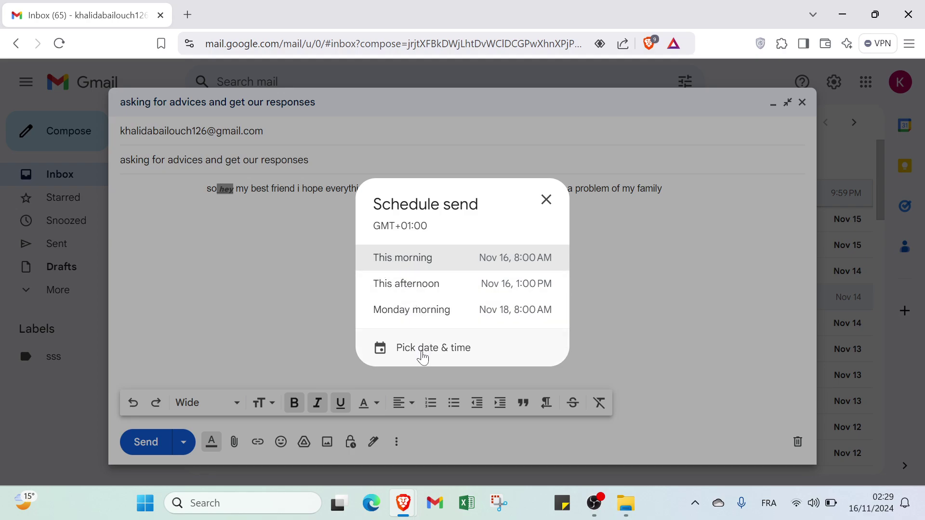
left_click(546, 200)
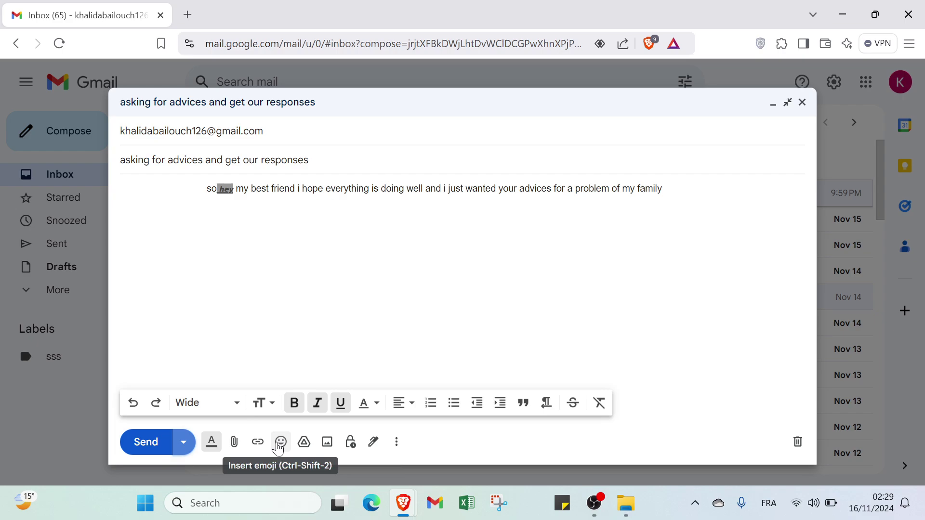
- Cancel the attach-file chooser, then bring up Insert link for 'hey'
left_click(240, 447)
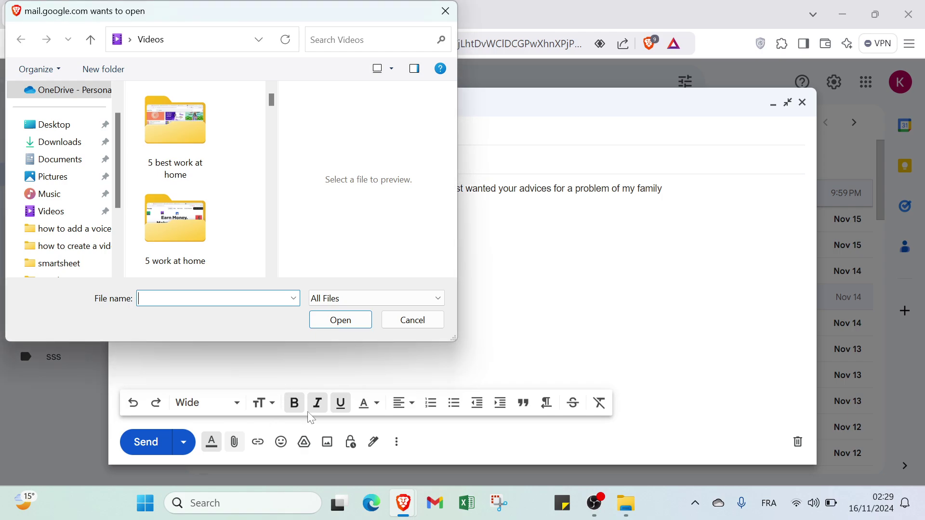
left_click(412, 320)
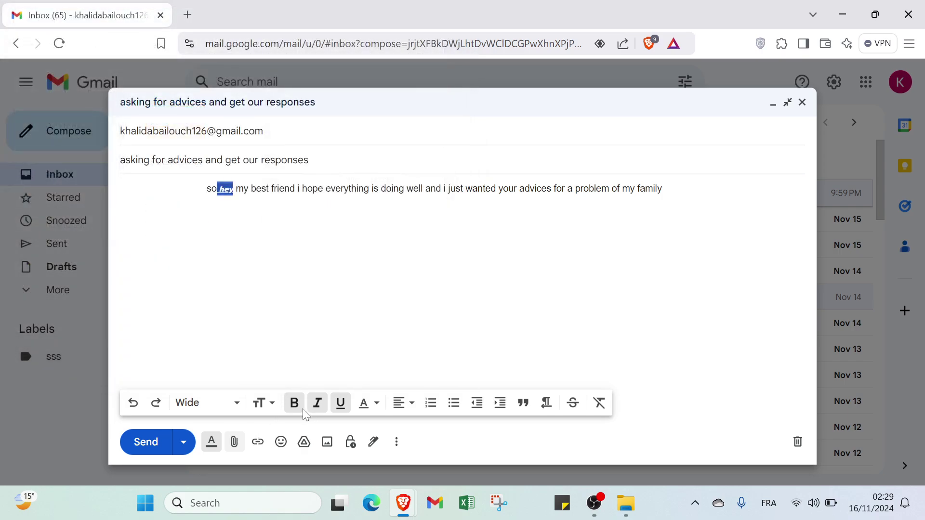
left_click(257, 443)
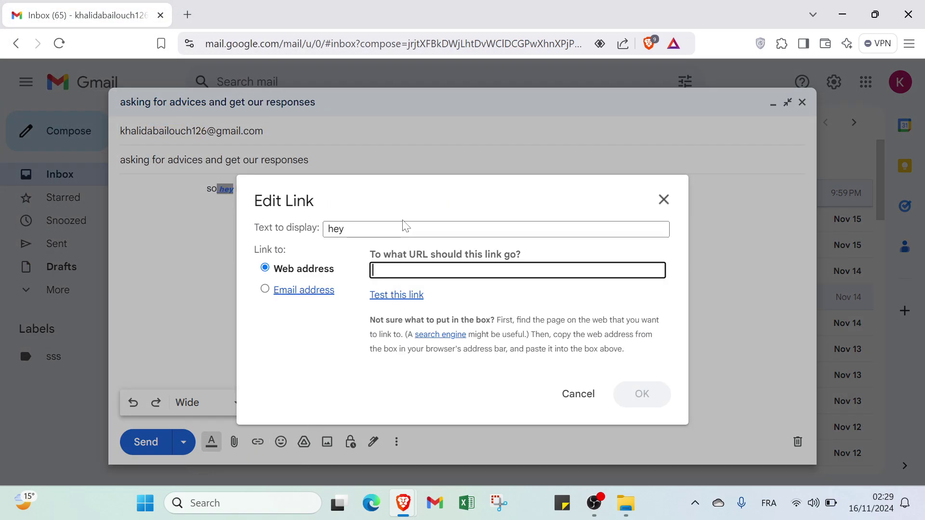
- Clear the link text, switch the link type to Email address, then cancel Edit Link
key("shift+Tab")
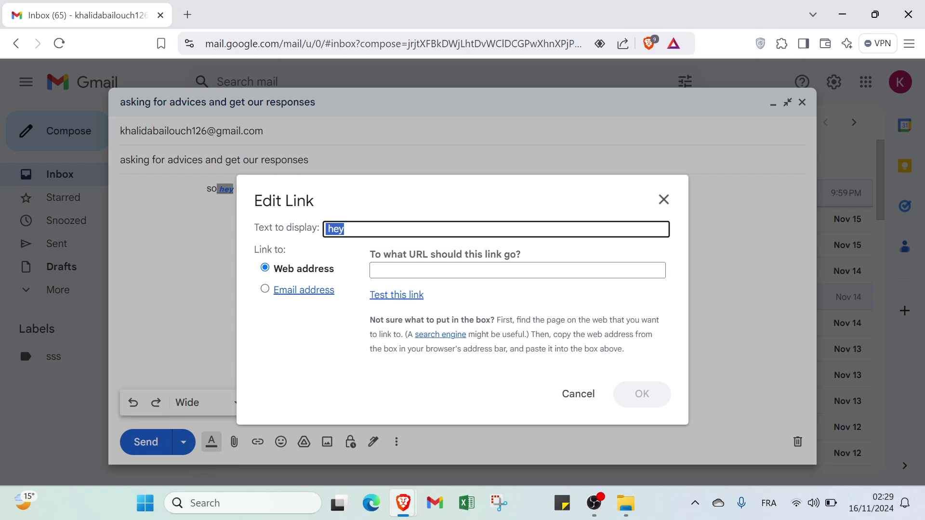
key("BackSpace")
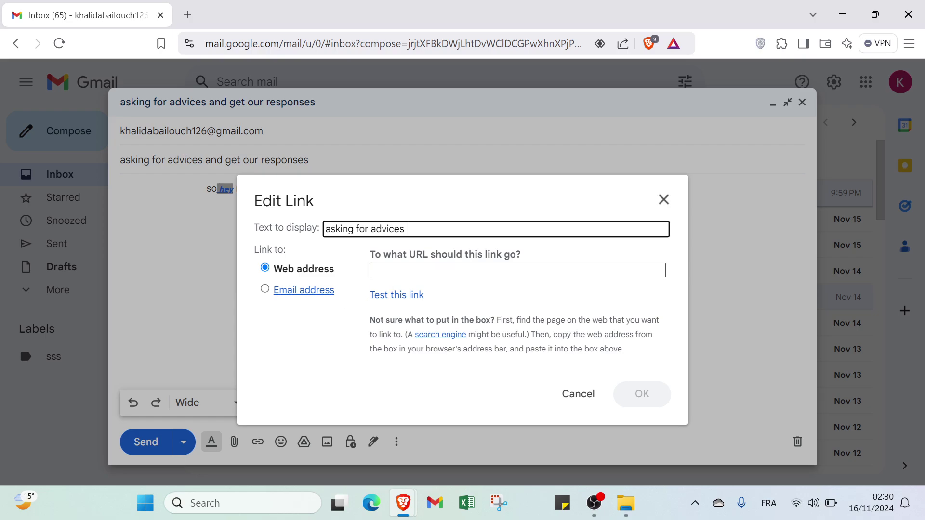
left_click(383, 273)
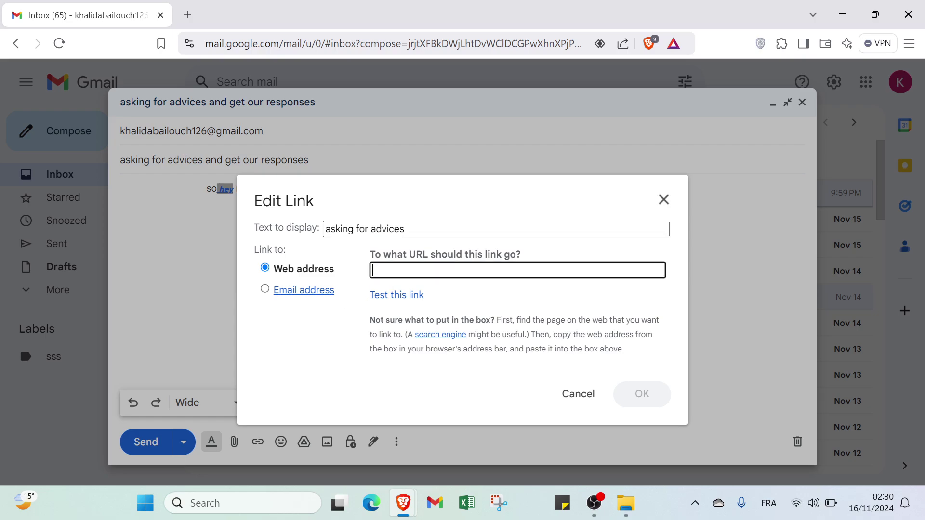
left_click(305, 291)
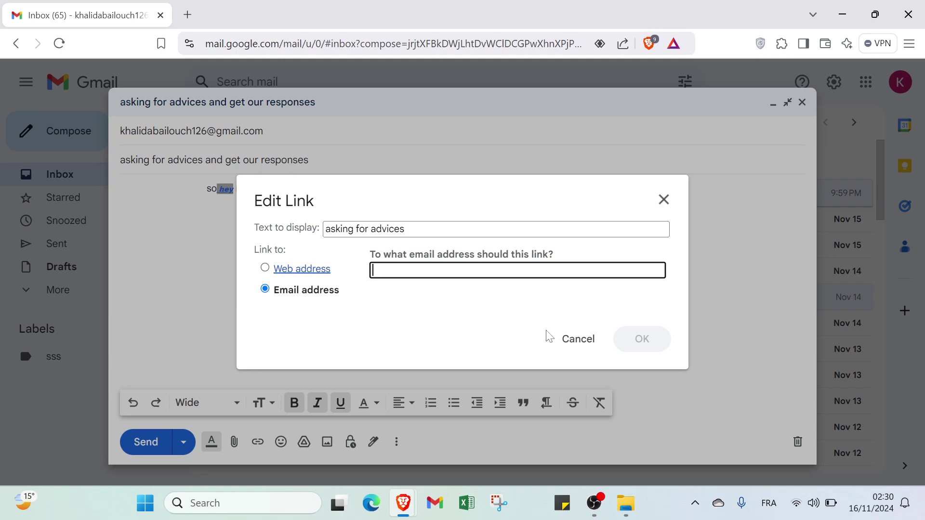
left_click(567, 345)
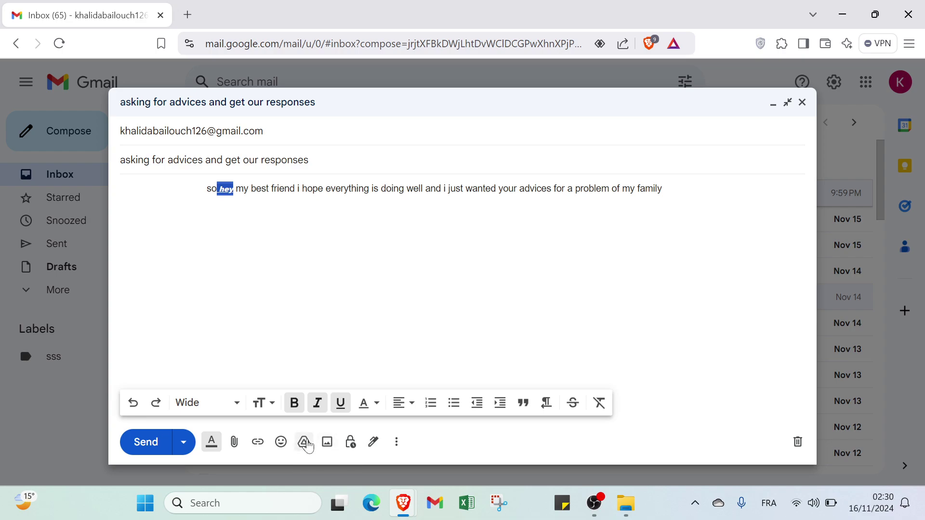
left_click(283, 445)
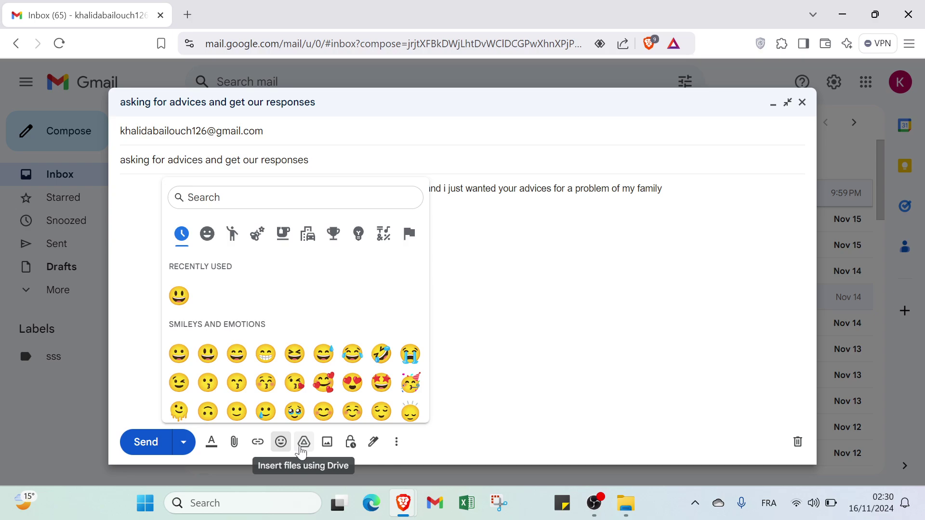
left_click(304, 442)
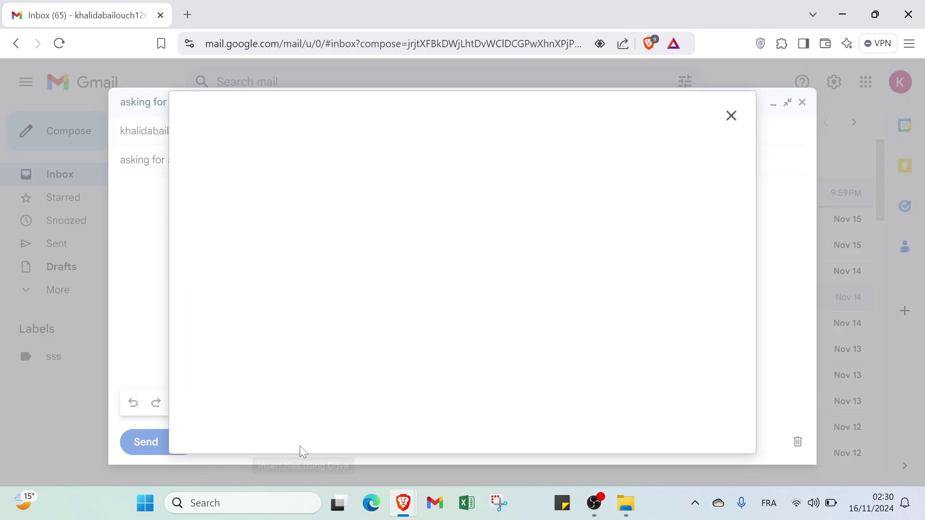
left_click(730, 118)
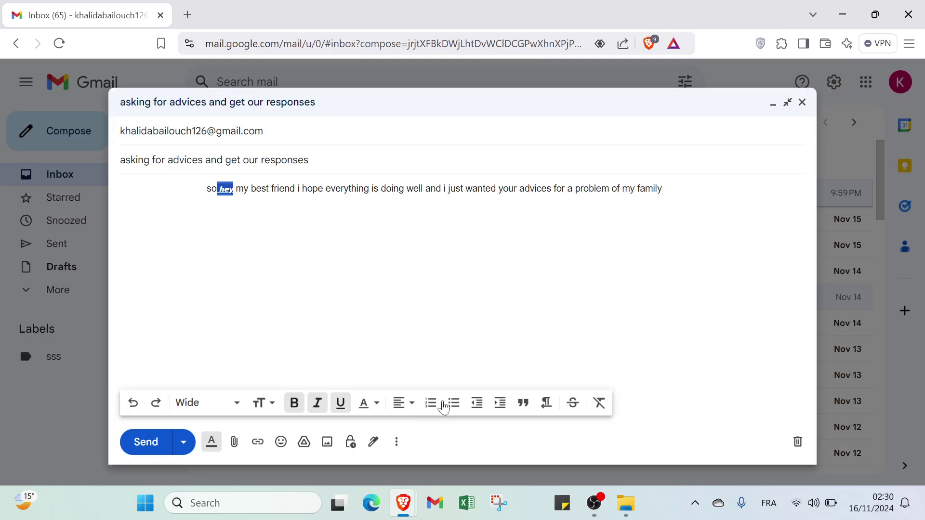
left_click(327, 443)
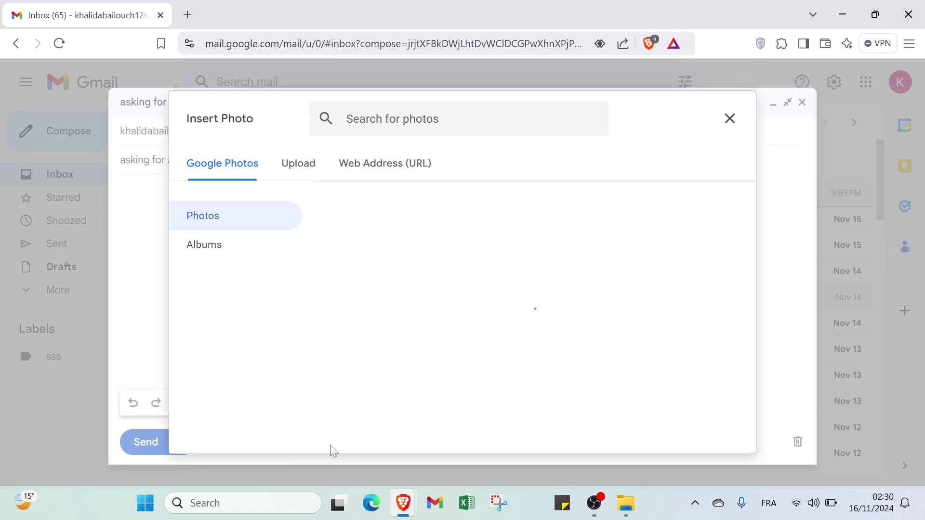
left_click(317, 171)
left_click(351, 177)
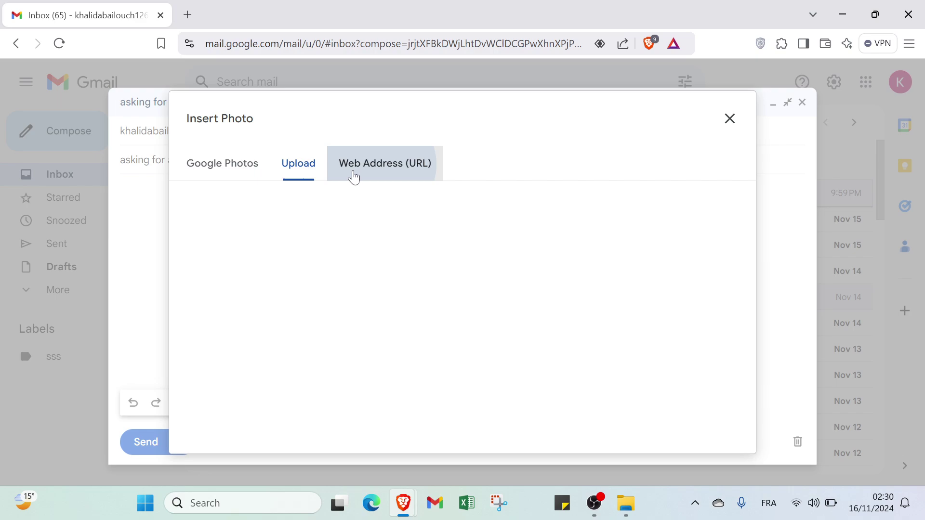
left_click(243, 175)
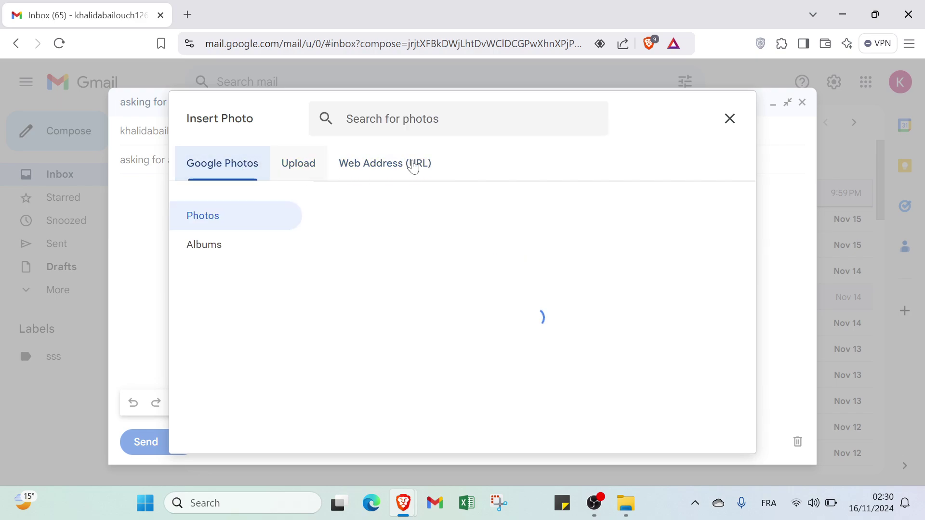
left_click(730, 118)
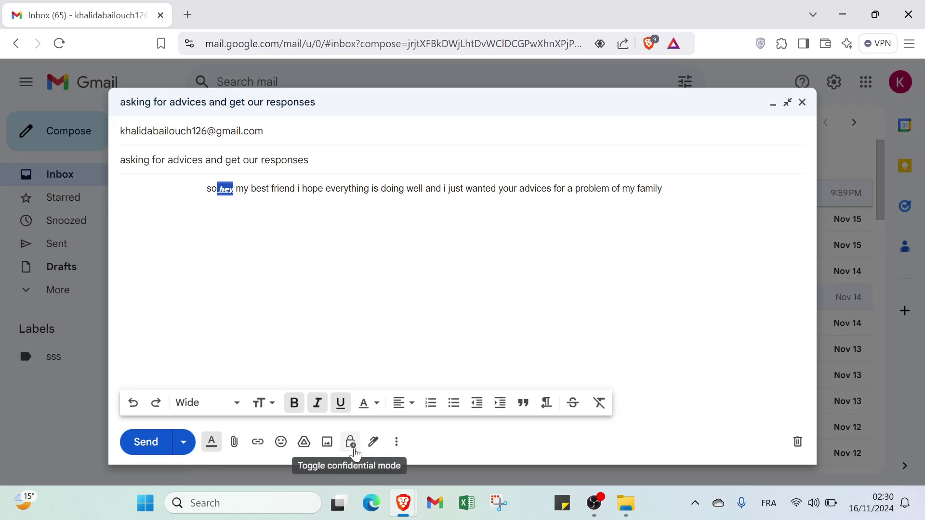
- Browse the signature options and the More options menu's Label and meeting entries, then close it
left_click(381, 452)
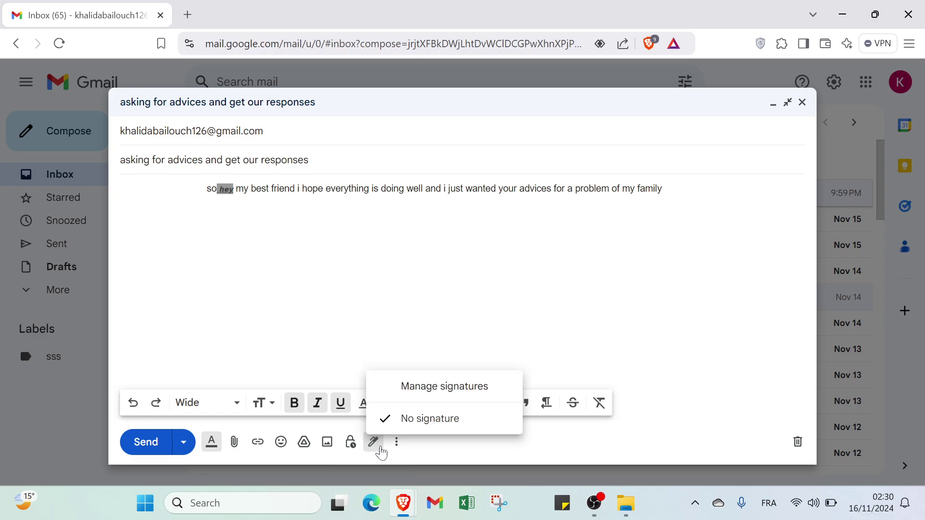
left_click(417, 396)
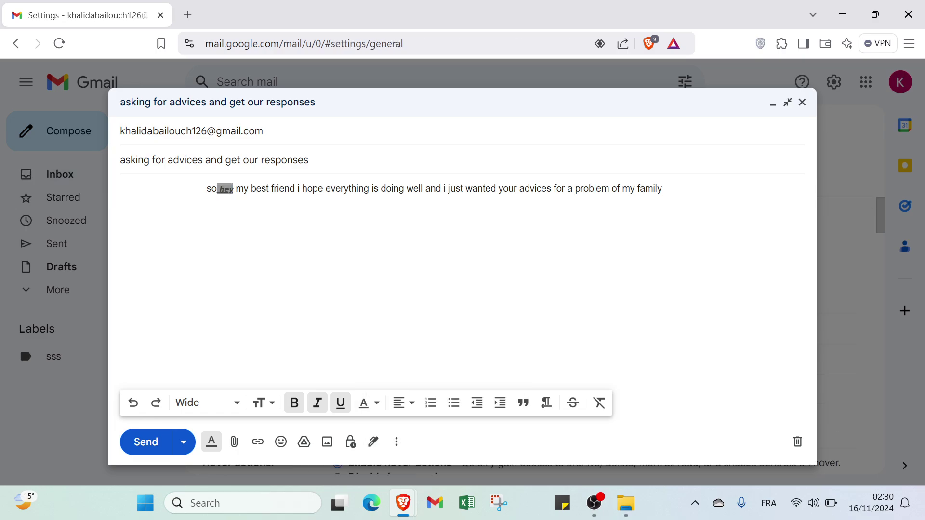
left_click(398, 443)
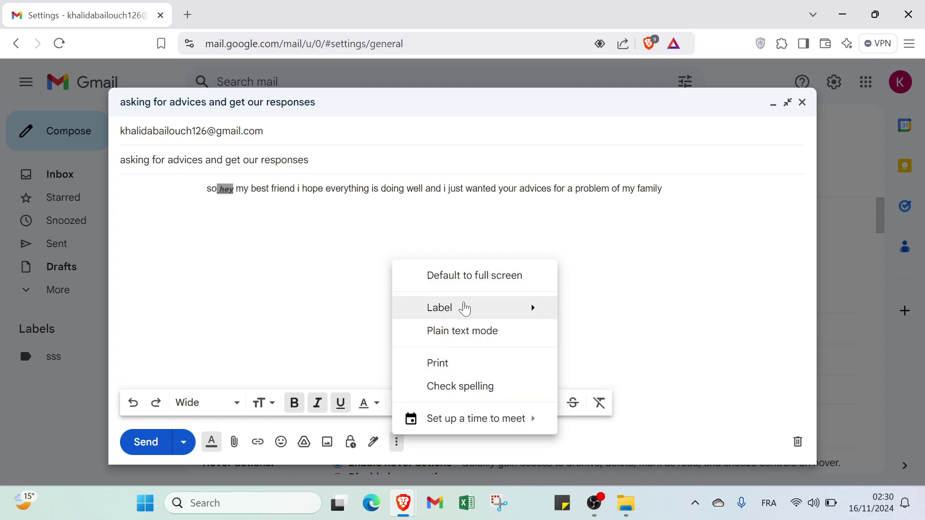
mouse_move(465, 308)
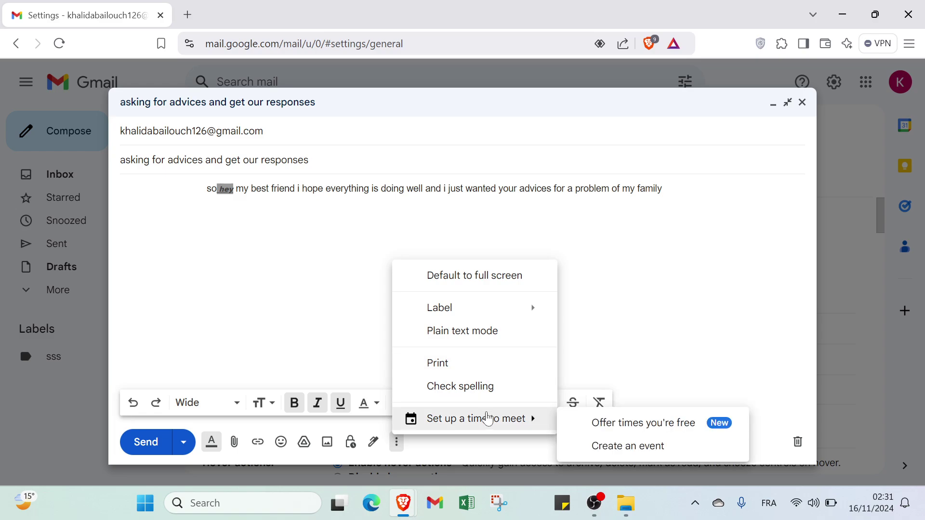
mouse_move(483, 415)
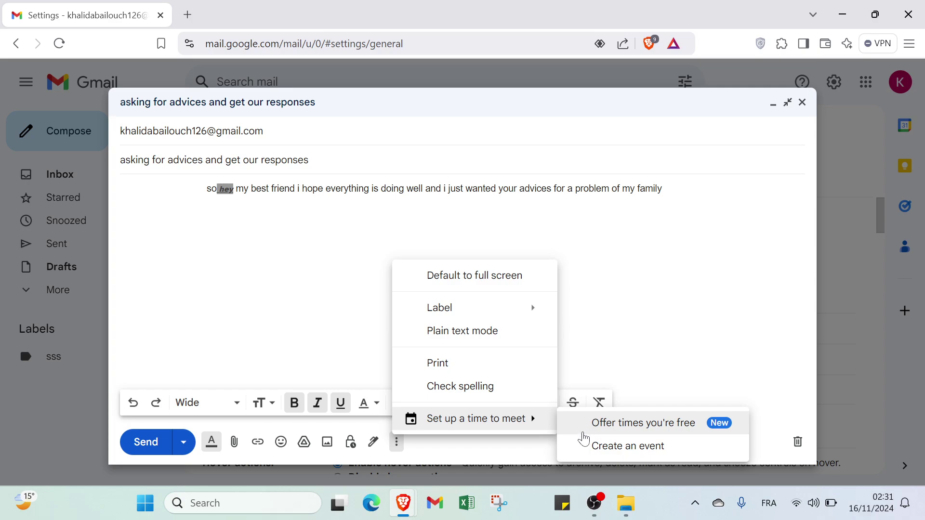
key("Escape")
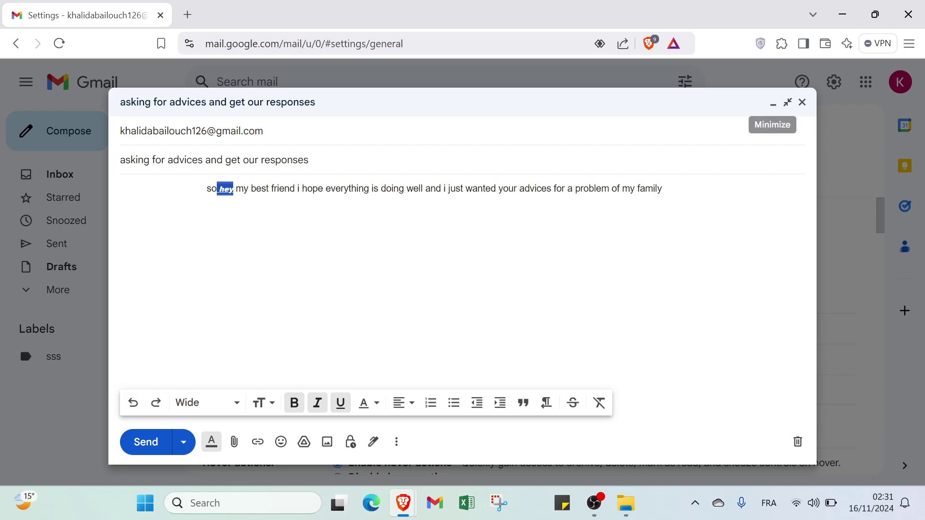
- Discard the advice-request draft and return to the Inbox
left_click(798, 442)
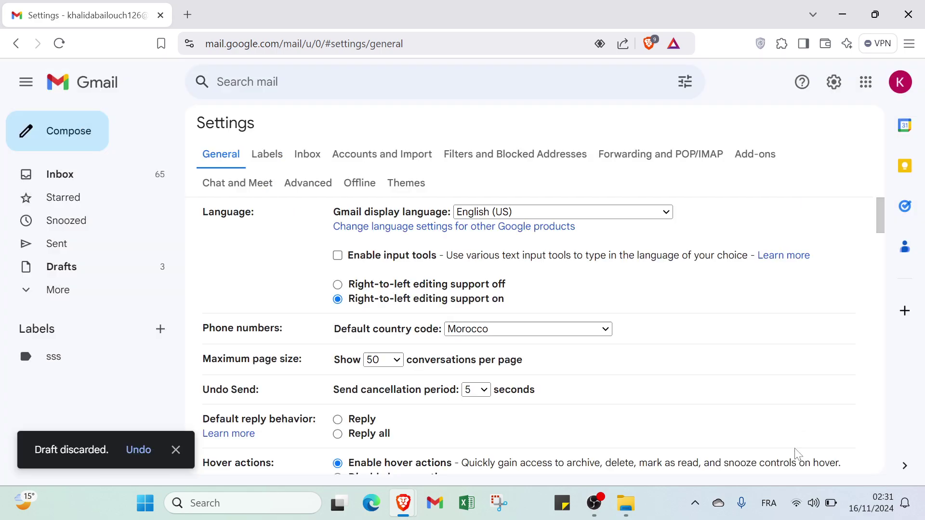
left_click(81, 185)
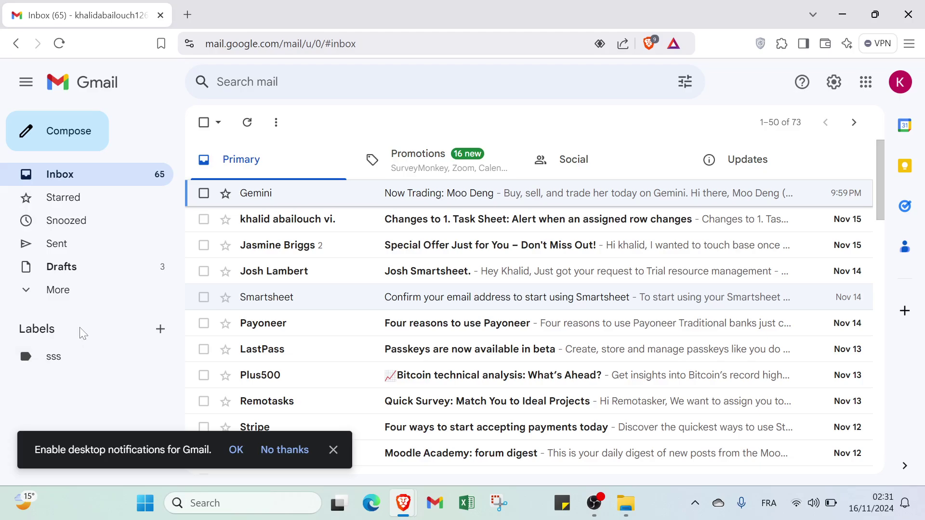
left_click(158, 326)
- Visit Starred, Snoozed, Sent and Drafts, then expand and scroll the full folder list
left_click(103, 199)
left_click(110, 226)
left_click(99, 247)
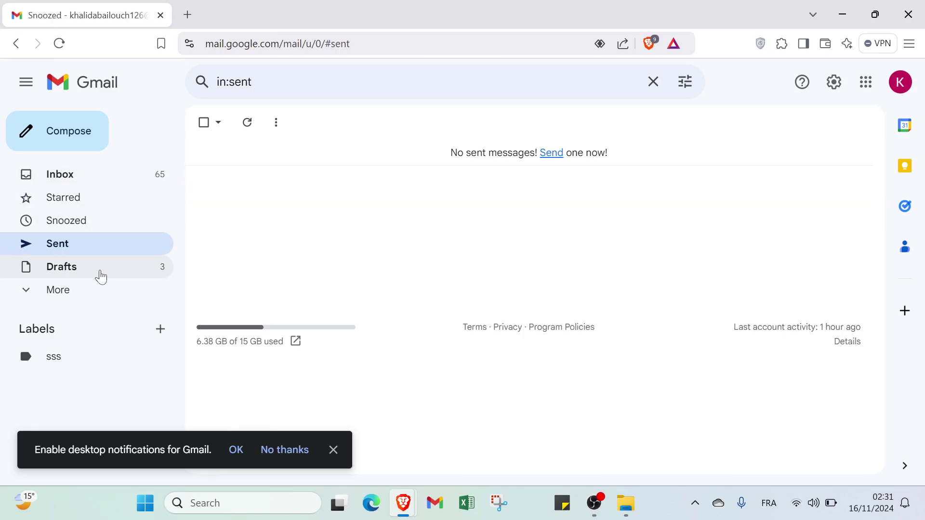
left_click(96, 266)
left_click(96, 291)
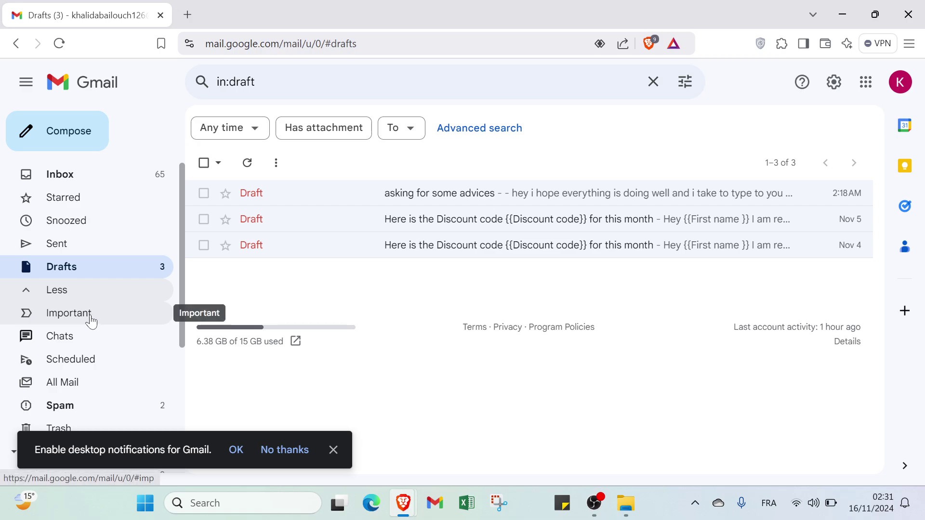
scroll(92, 320, "down", 1)
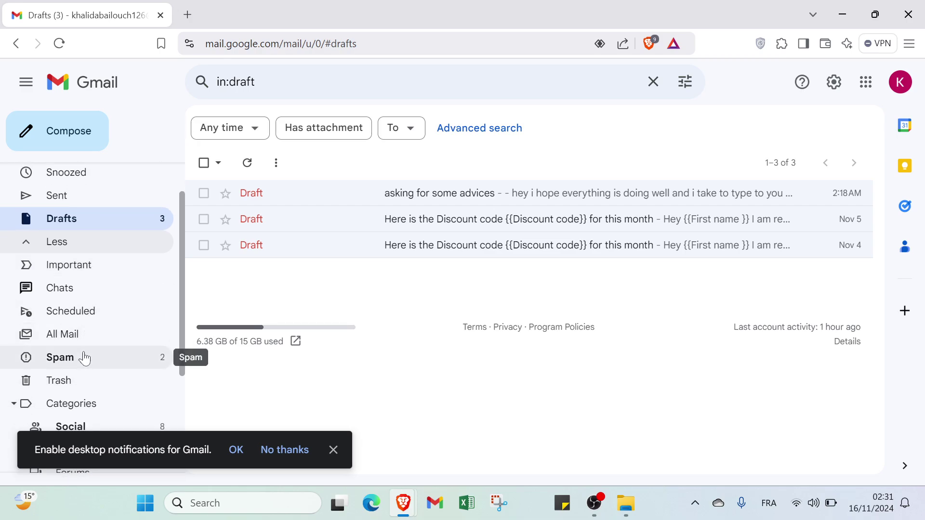
scroll(83, 398, "down", 2)
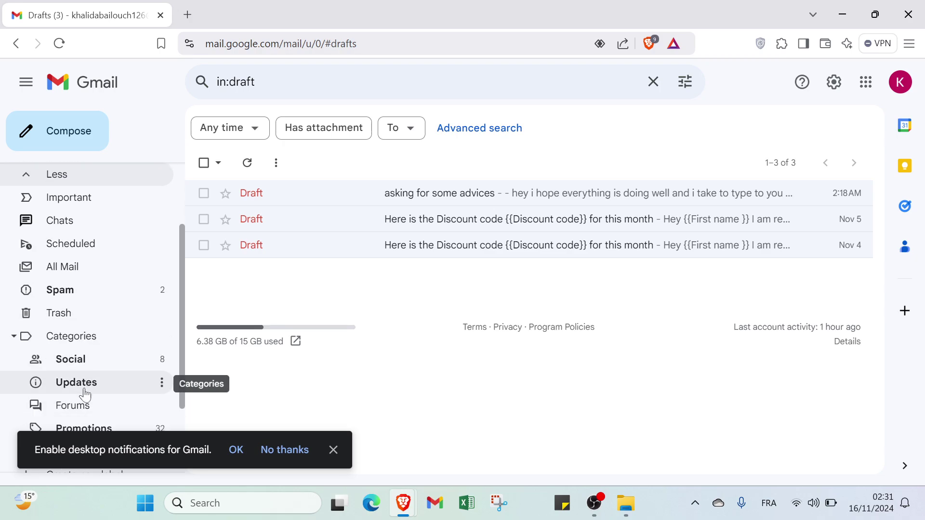
scroll(73, 346, "down", 2)
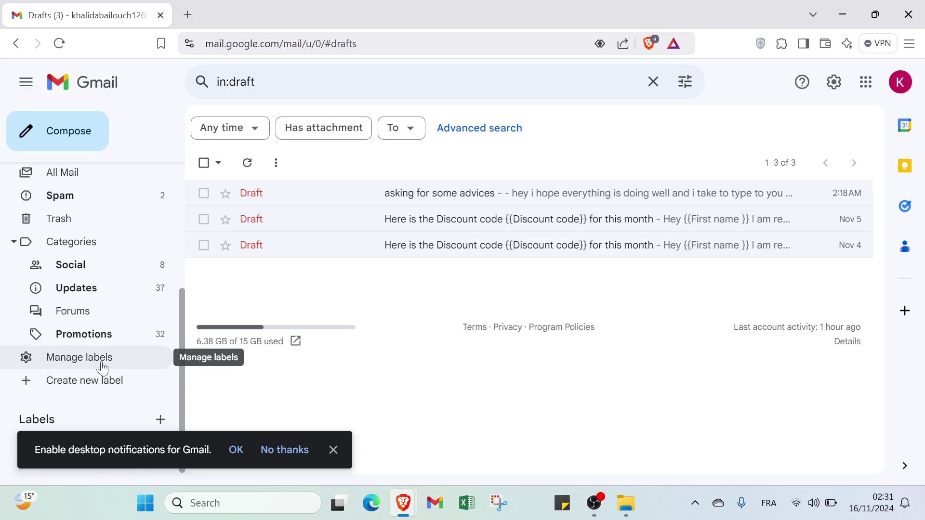
scroll(58, 363, "up", 5)
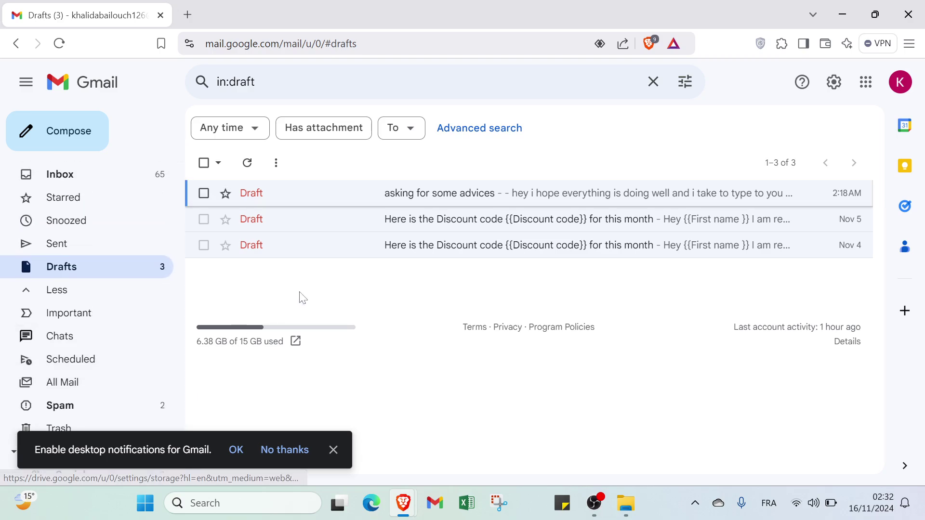
- Open See all settings from Quick settings and scroll through General options like Nudges and Smart Reply
left_click(834, 82)
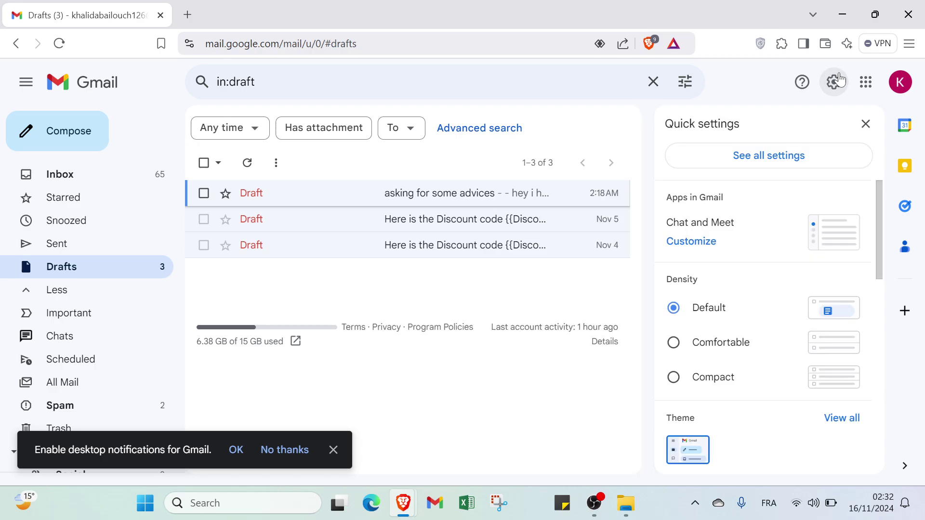
left_click(736, 155)
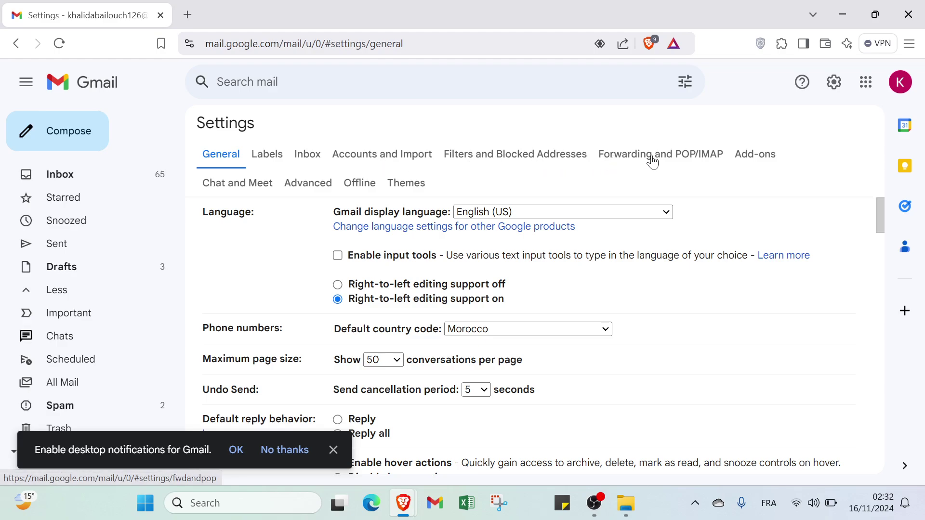
scroll(402, 240, "down", 10)
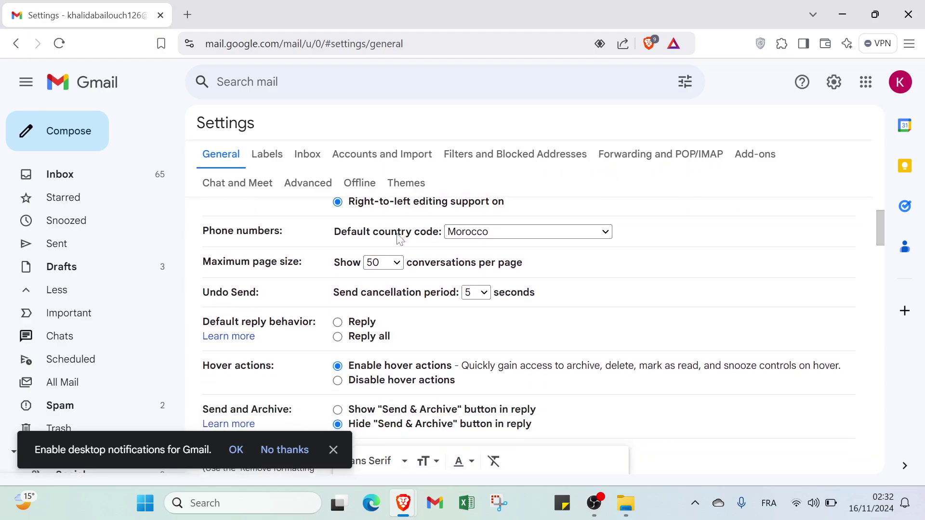
scroll(394, 238, "up", 5)
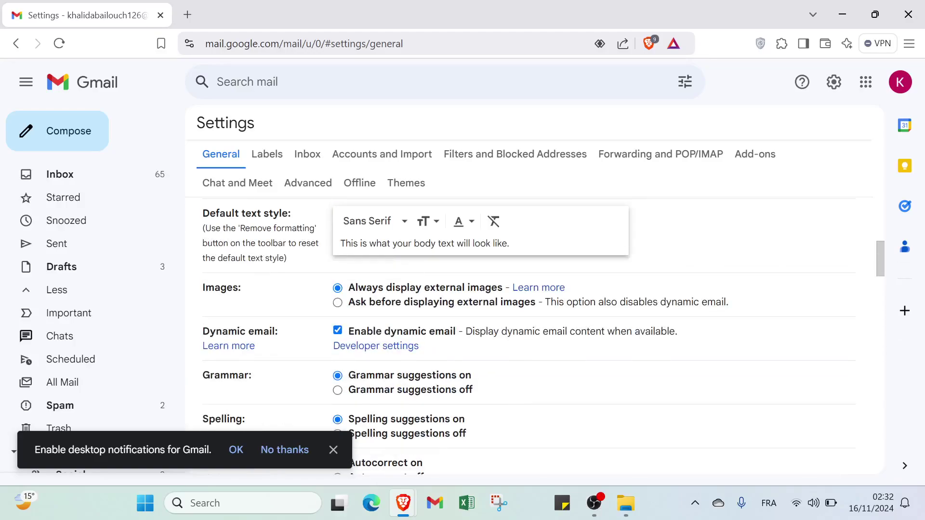
scroll(263, 384, "down", 4)
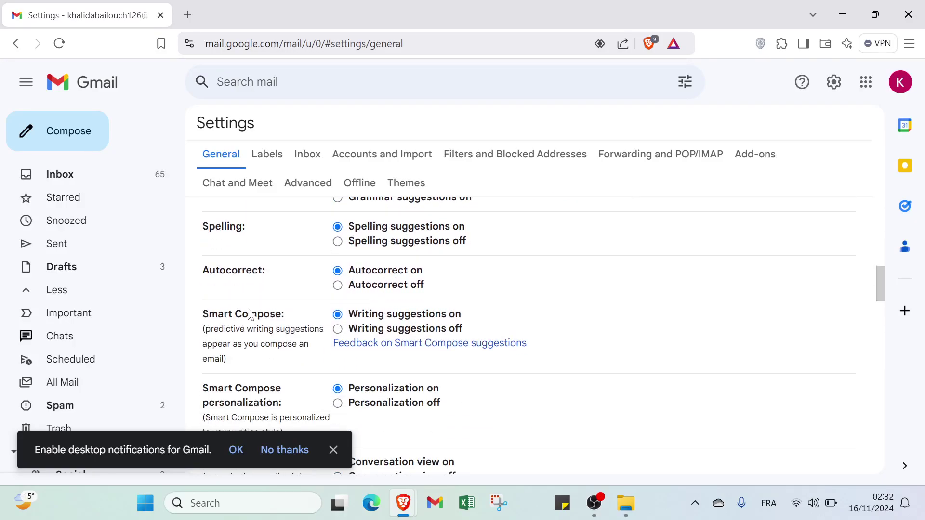
scroll(318, 326, "down", 2)
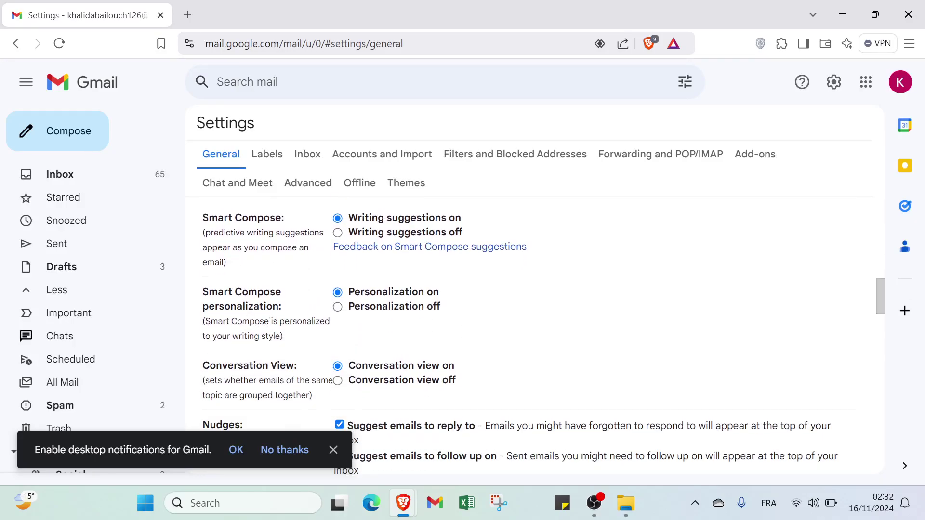
scroll(260, 332, "down", 2)
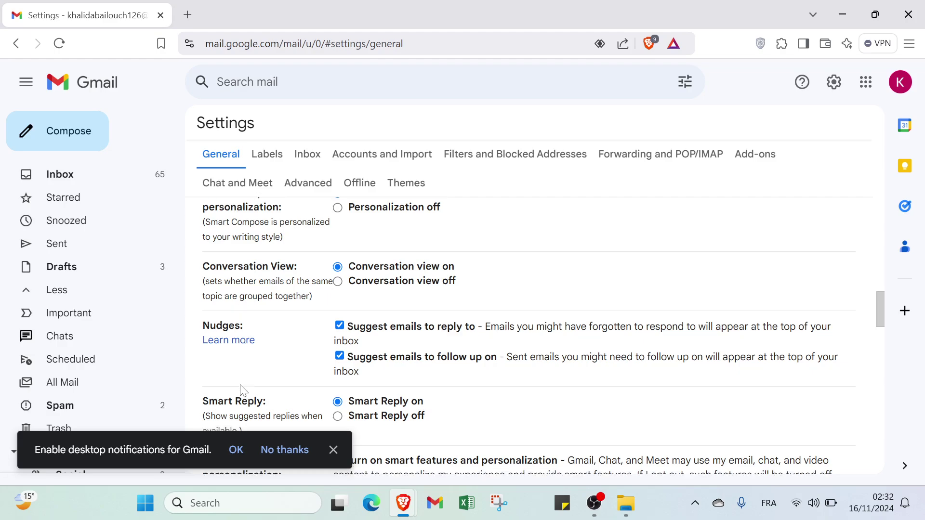
scroll(251, 368, "down", 4)
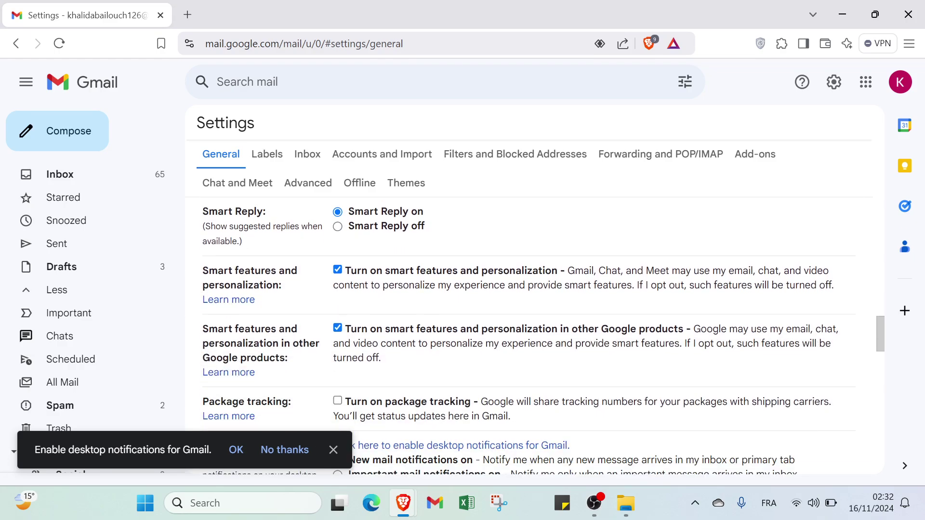
scroll(260, 321, "down", 1)
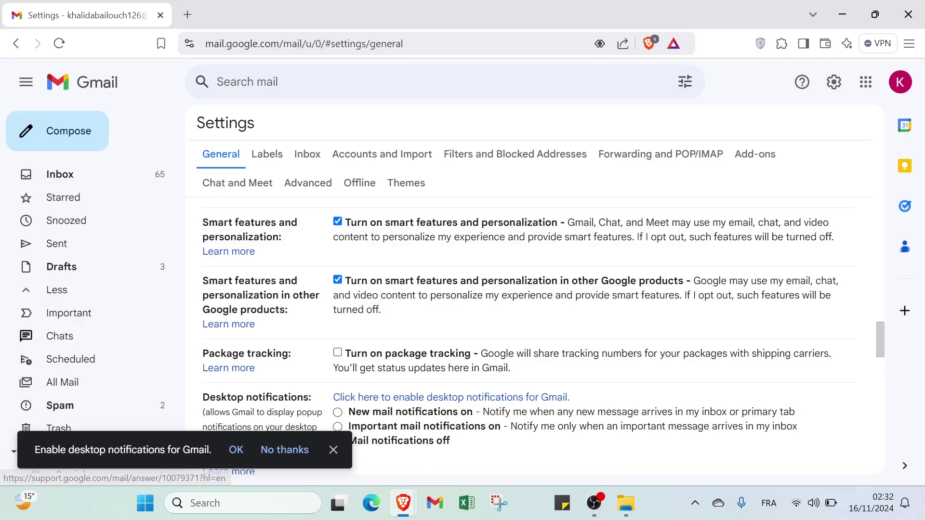
scroll(231, 325, "down", 3)
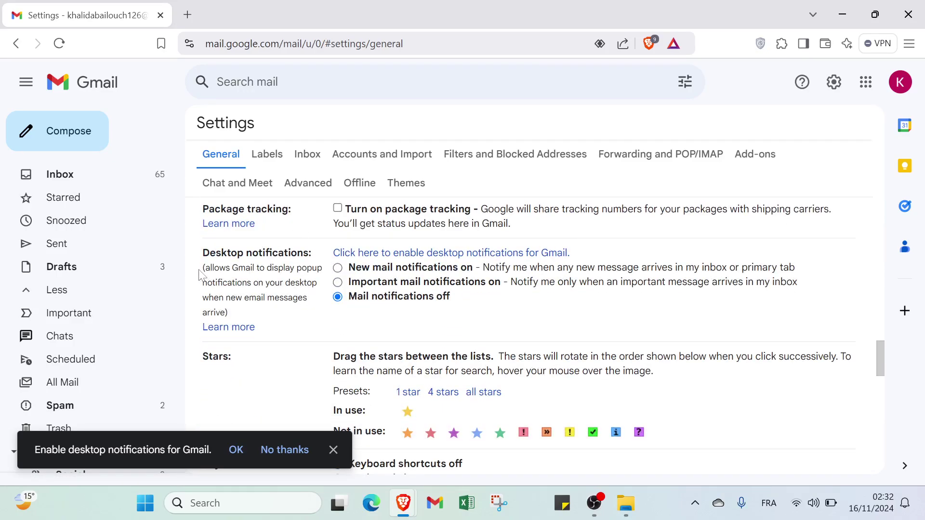
scroll(275, 296, "down", 5)
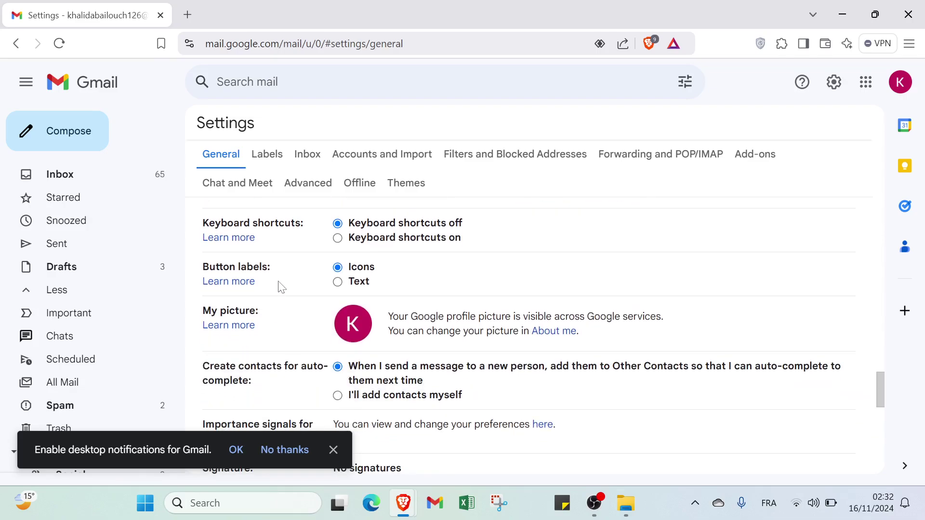
scroll(256, 323, "down", 3)
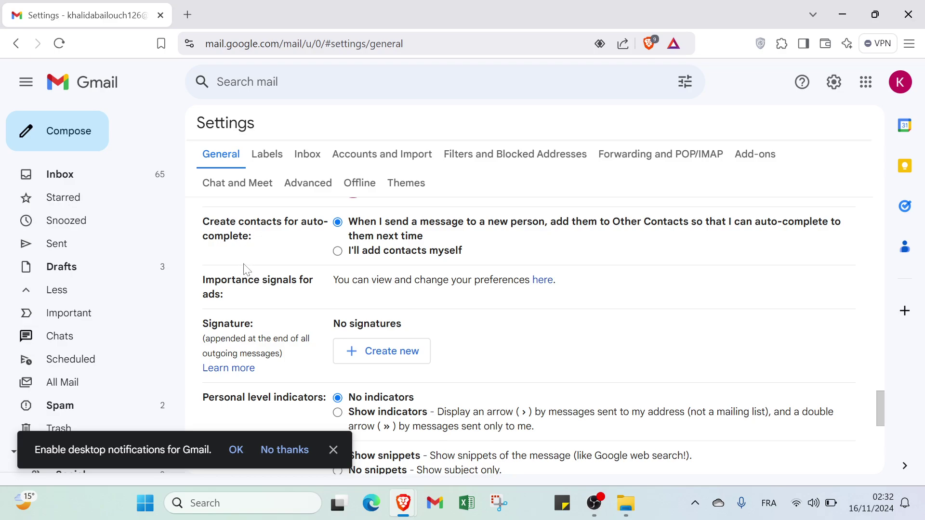
scroll(246, 268, "up", 10)
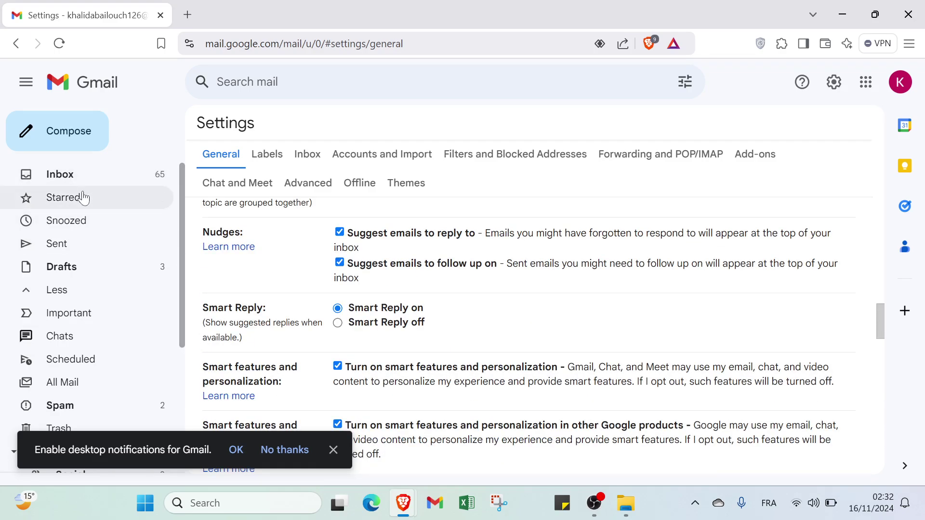
- Return to the Inbox's Primary tab and scroll the conversation list
left_click(83, 180)
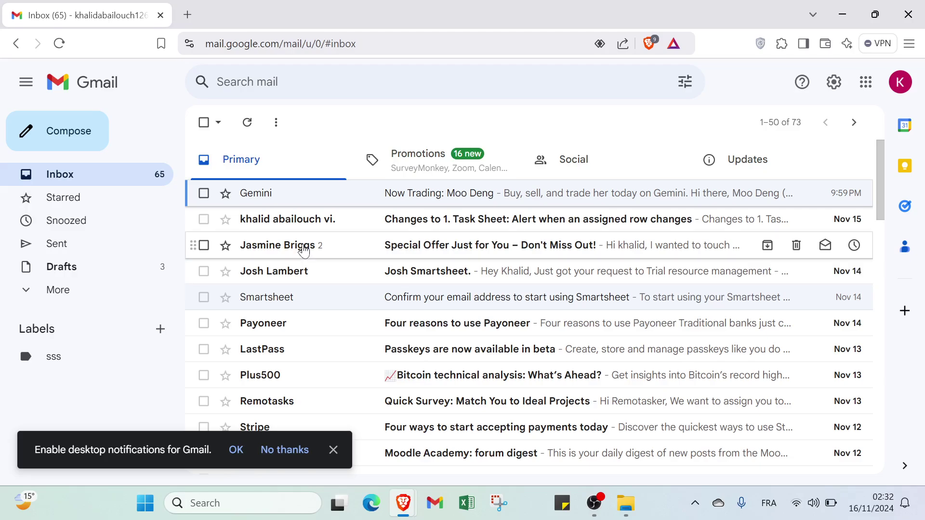
mouse_move(303, 248)
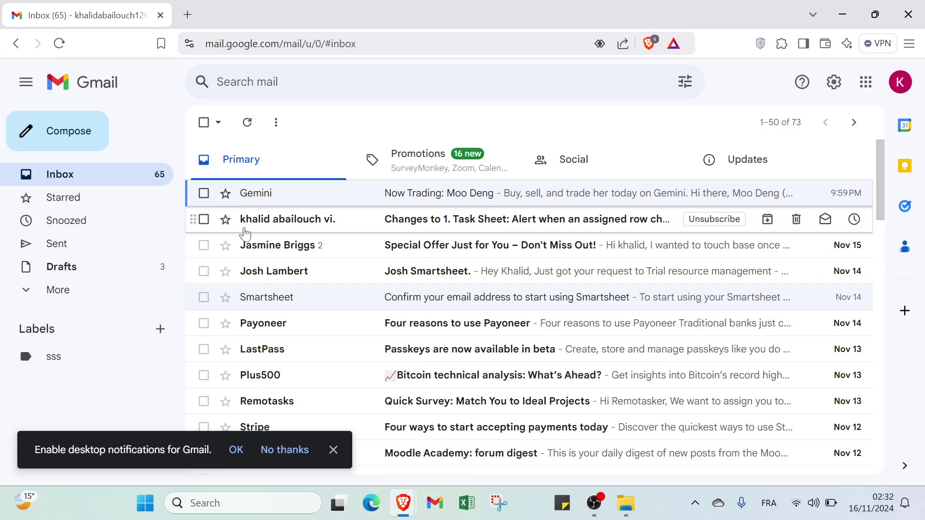
scroll(242, 235, "down", 2)
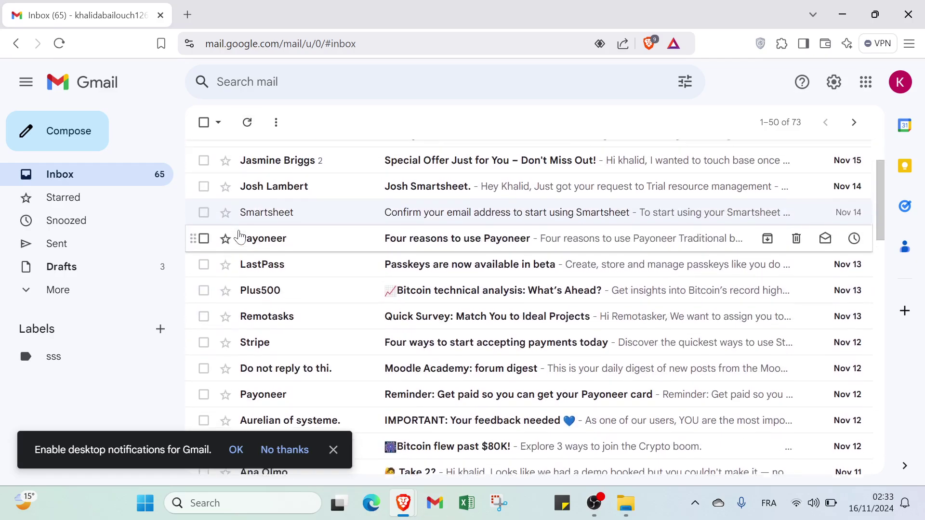